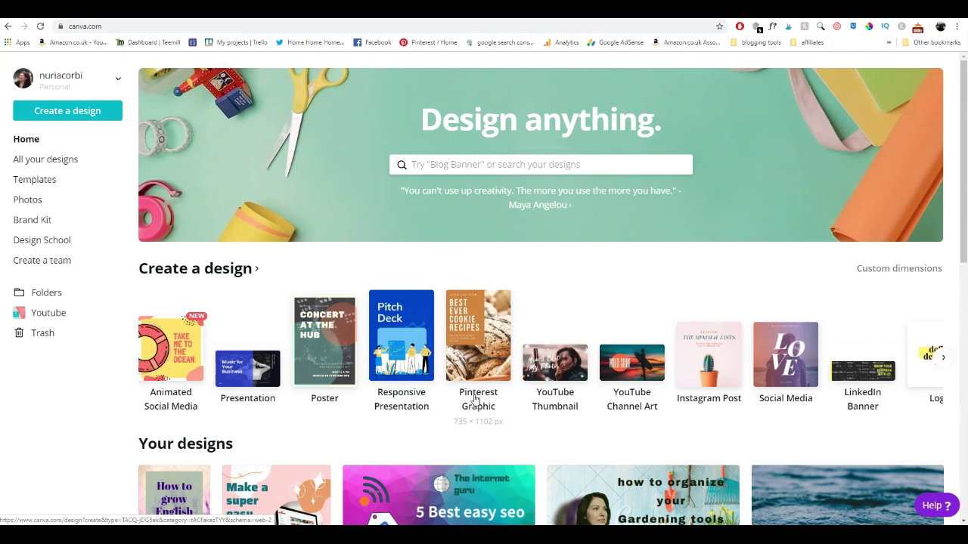
Step: Create a new blank Pinterest Graphic design
click(484, 350)
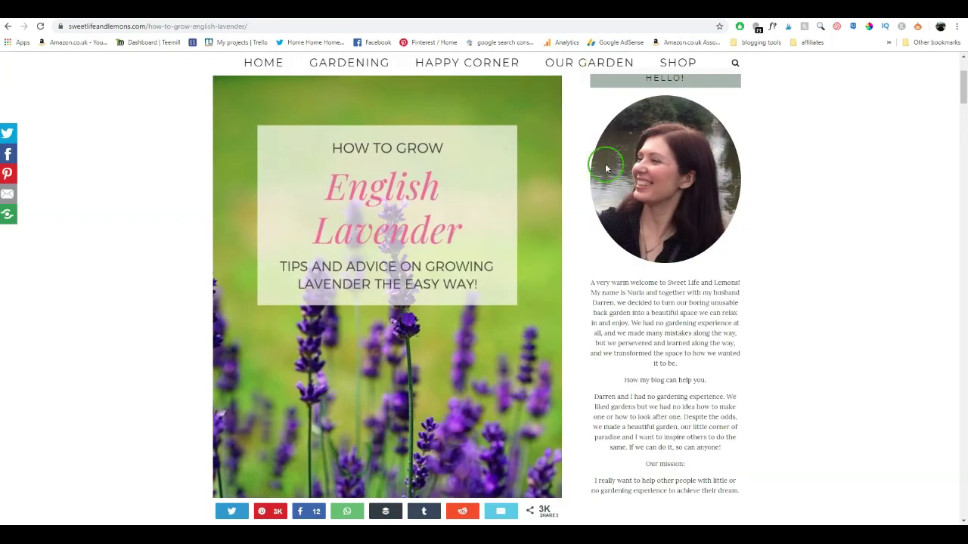
Step: Examine the "How to grow English lavender" blog post, comparing its title with the text, layout and branding of its pin image
scroll(824, 281, up, 2)
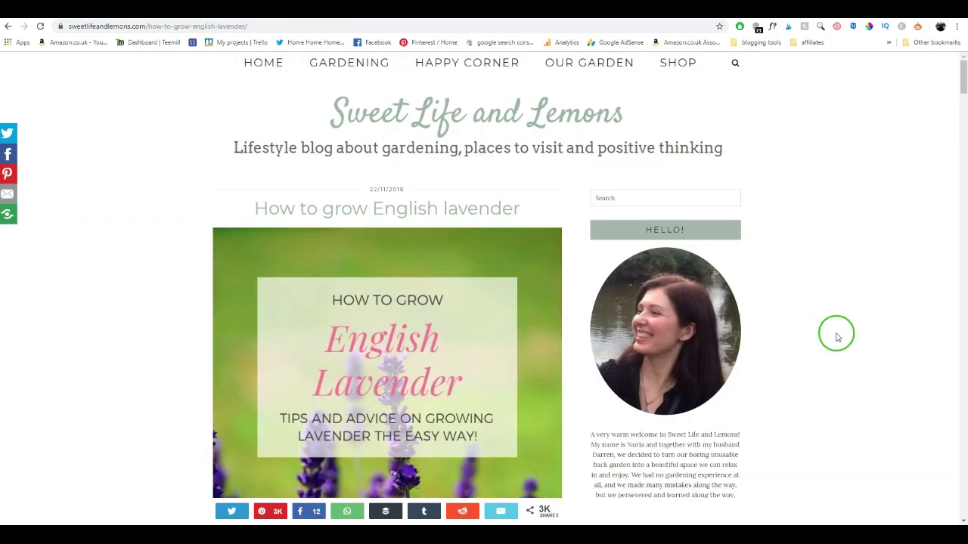
scroll(832, 325, down, 2)
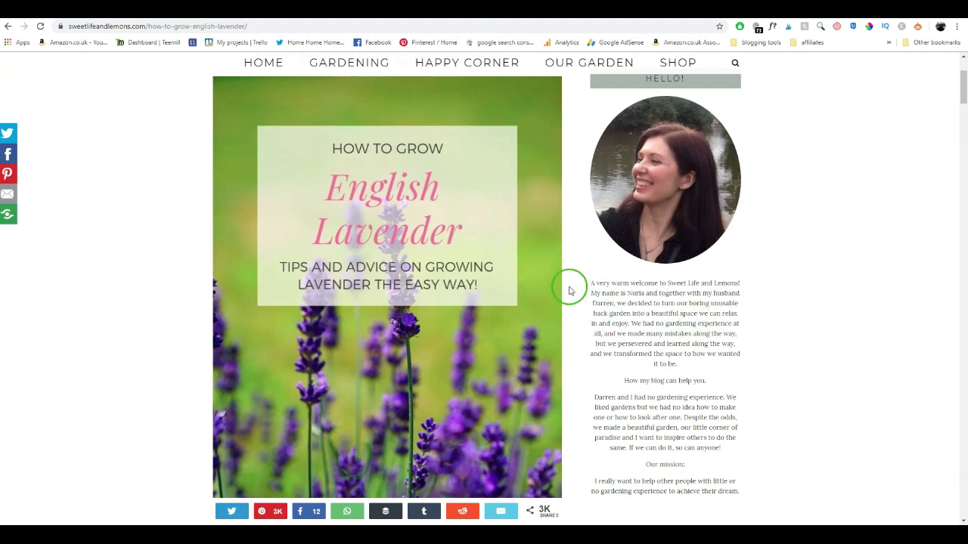
scroll(577, 238, down, 3)
scroll(580, 241, up, 5)
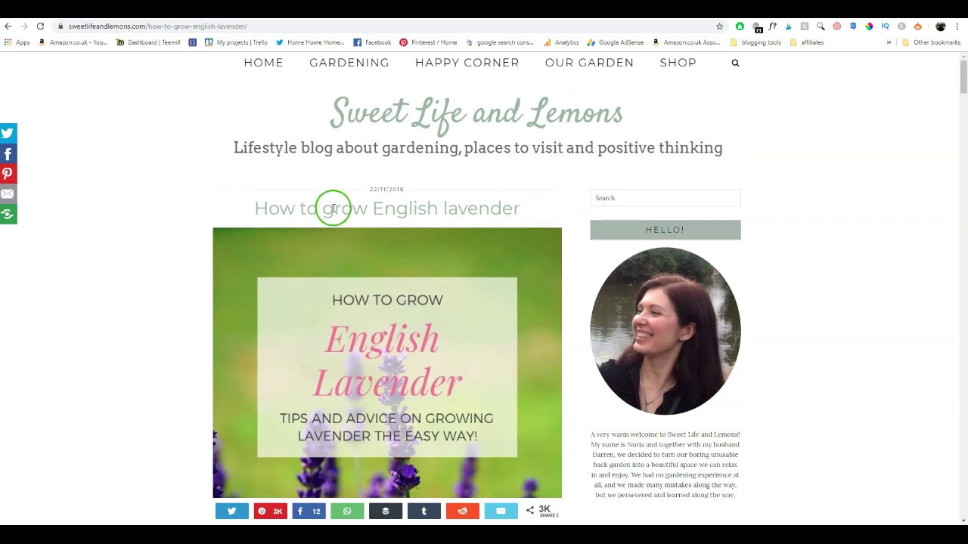
scroll(575, 257, down, 3)
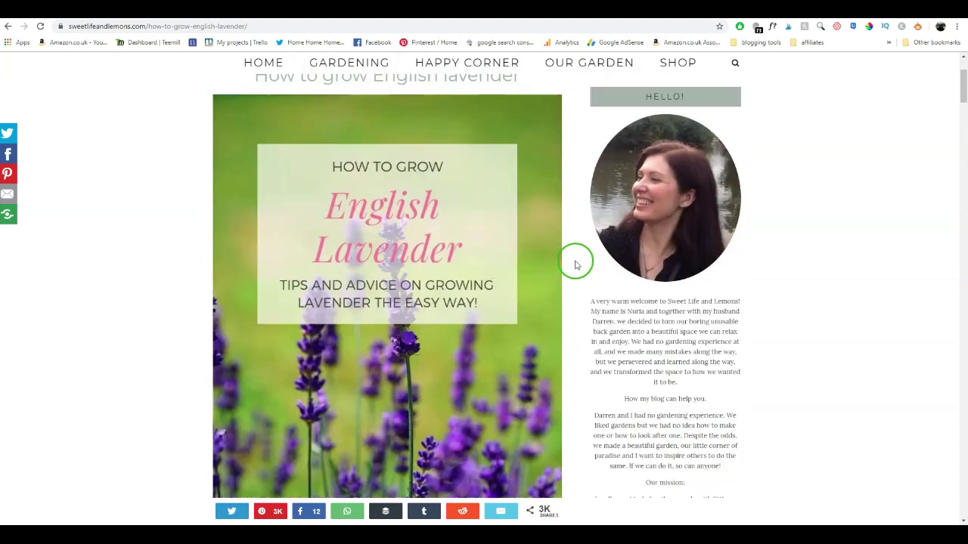
scroll(576, 251, down, 1)
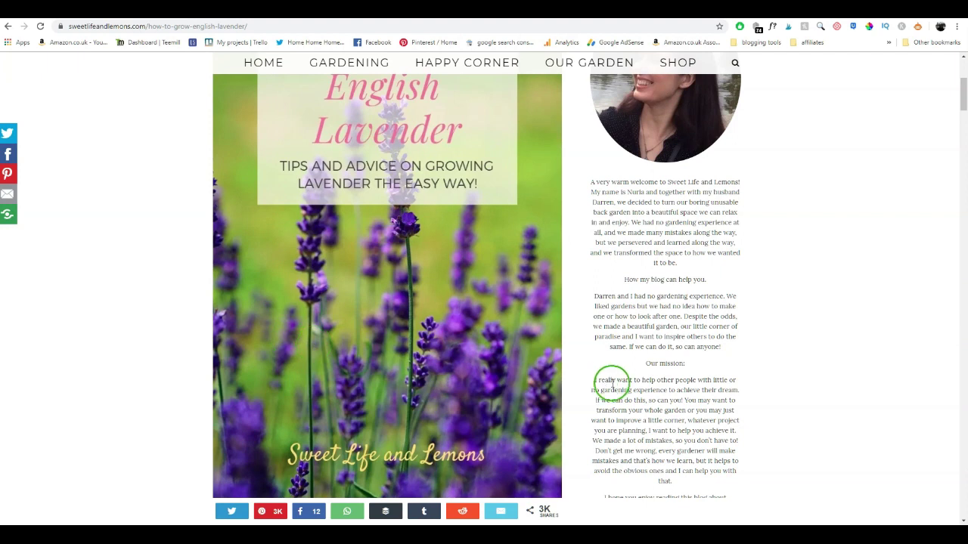
scroll(585, 389, down, 3)
scroll(583, 382, up, 4)
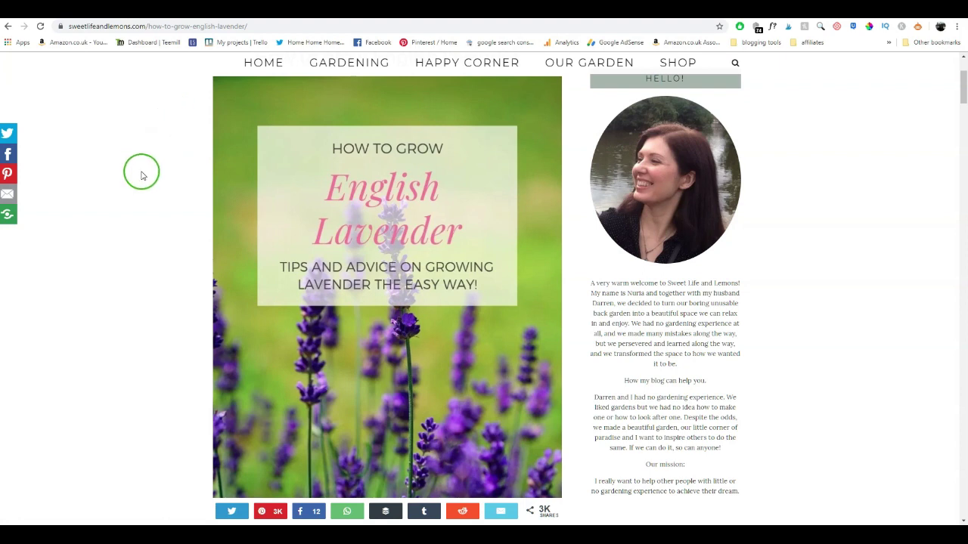
scroll(131, 229, down, 1)
scroll(133, 228, up, 2)
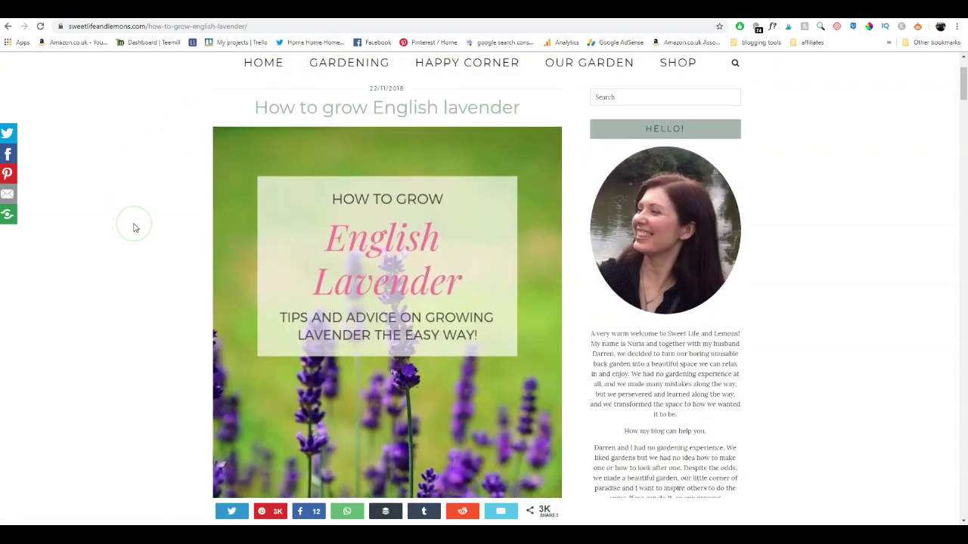
scroll(135, 228, down, 1)
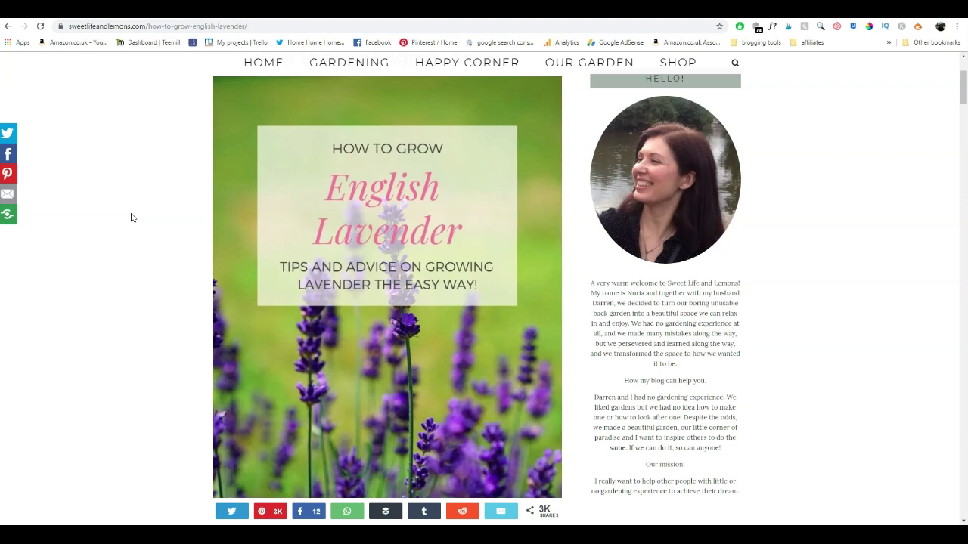
scroll(140, 218, down, 2)
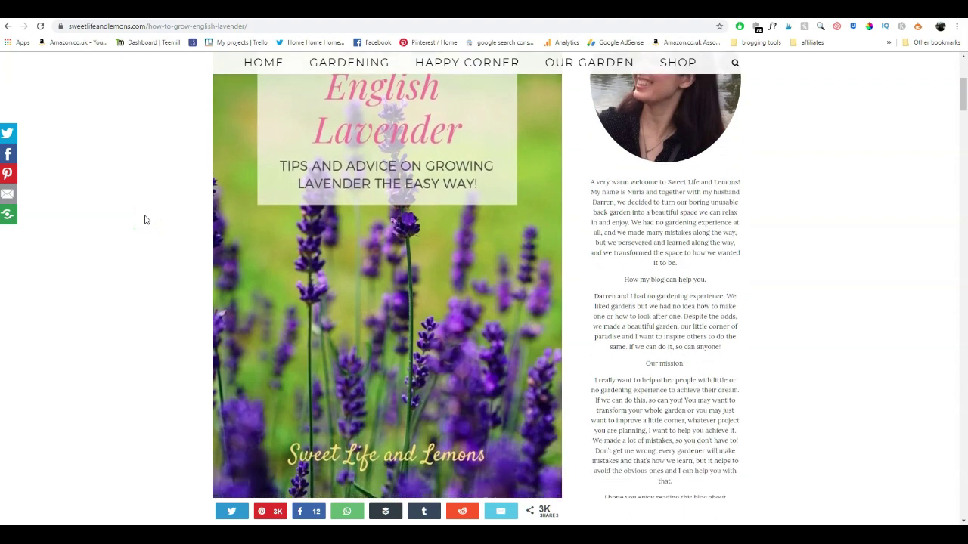
scroll(146, 220, down, 3)
scroll(146, 219, up, 5)
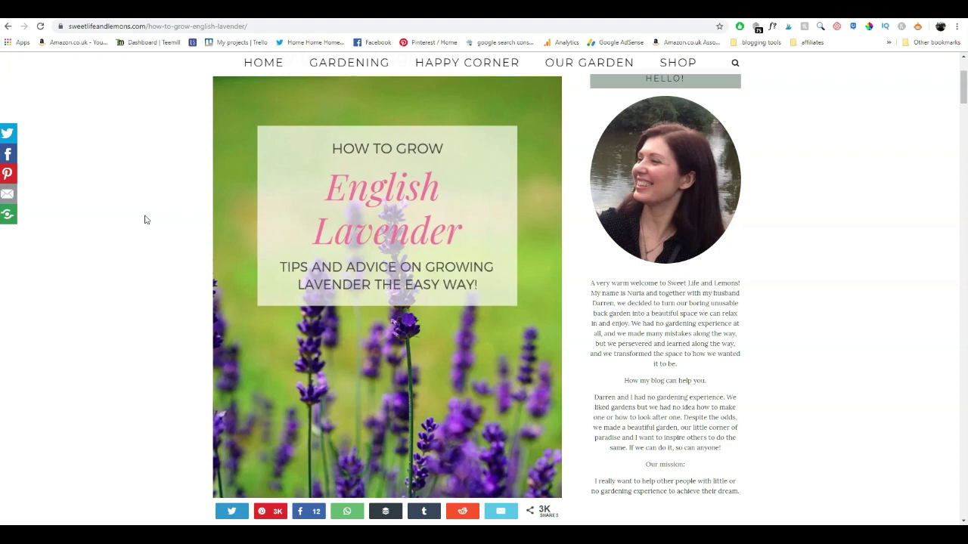
scroll(146, 219, up, 1)
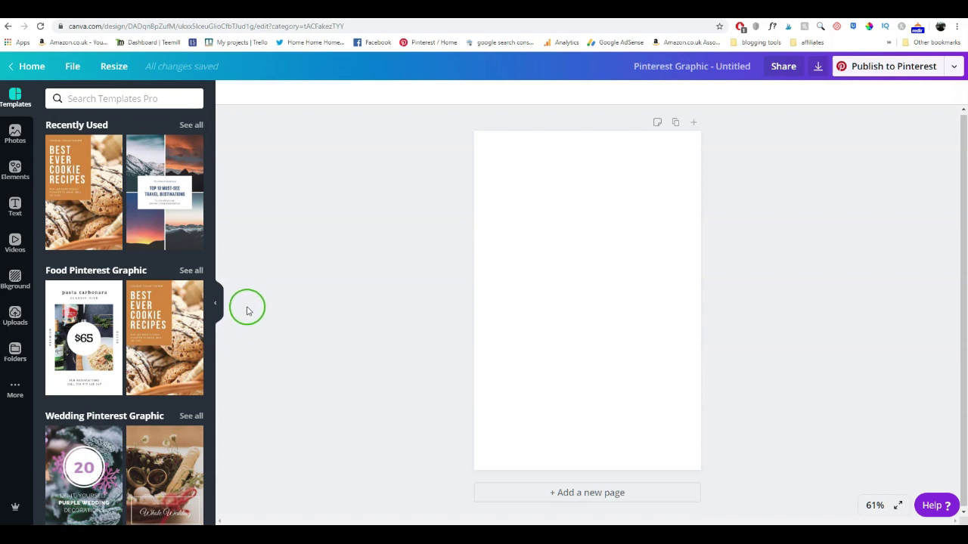
Step: Search the photo library for "lavender"
click(18, 136)
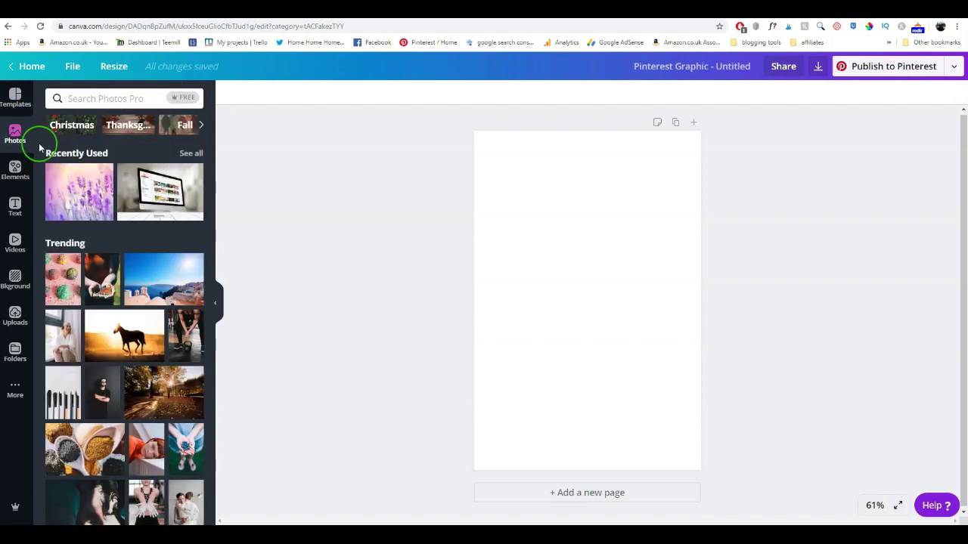
click(79, 98)
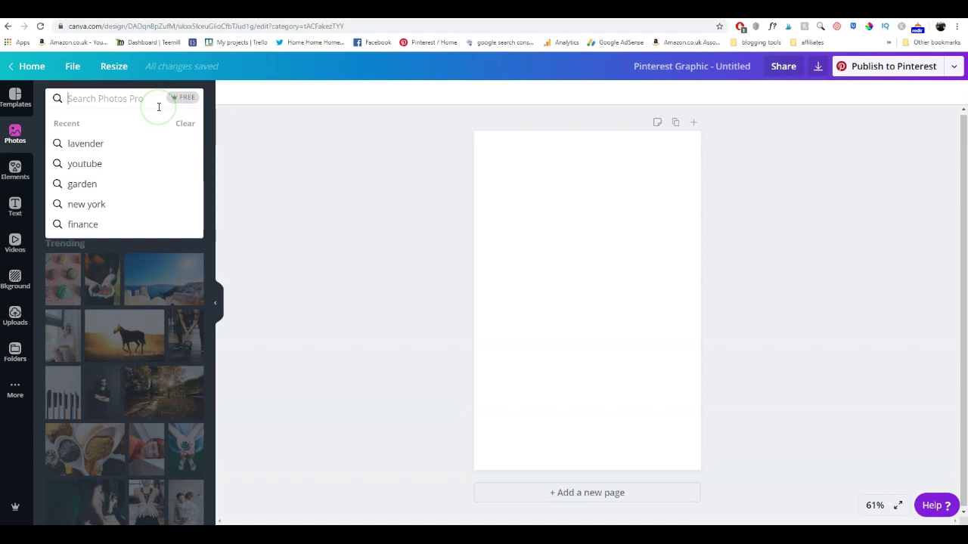
text(lavender)
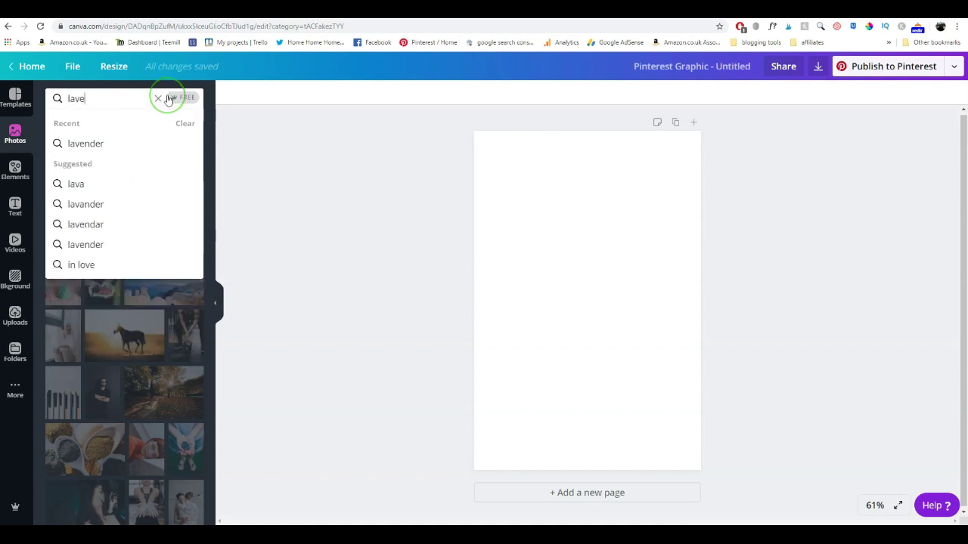
key(Return)
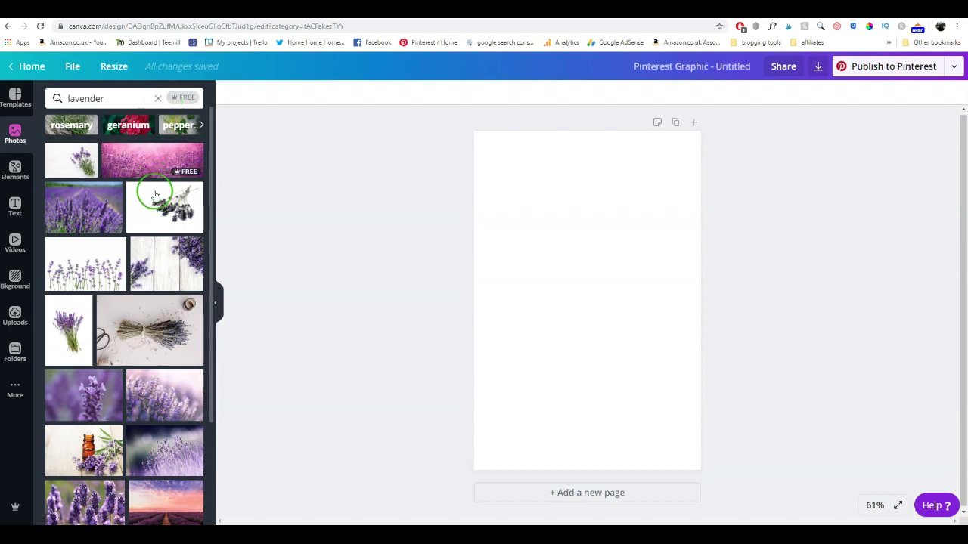
Step: Add the photo of purple lavender stems against a bright yellow-green background to the blank page
scroll(146, 223, down, 10)
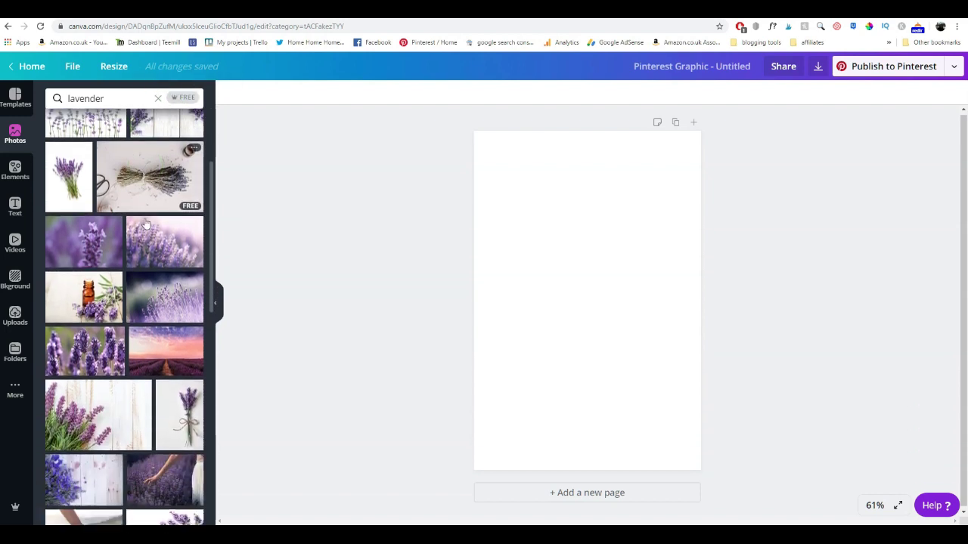
scroll(146, 223, down, 10)
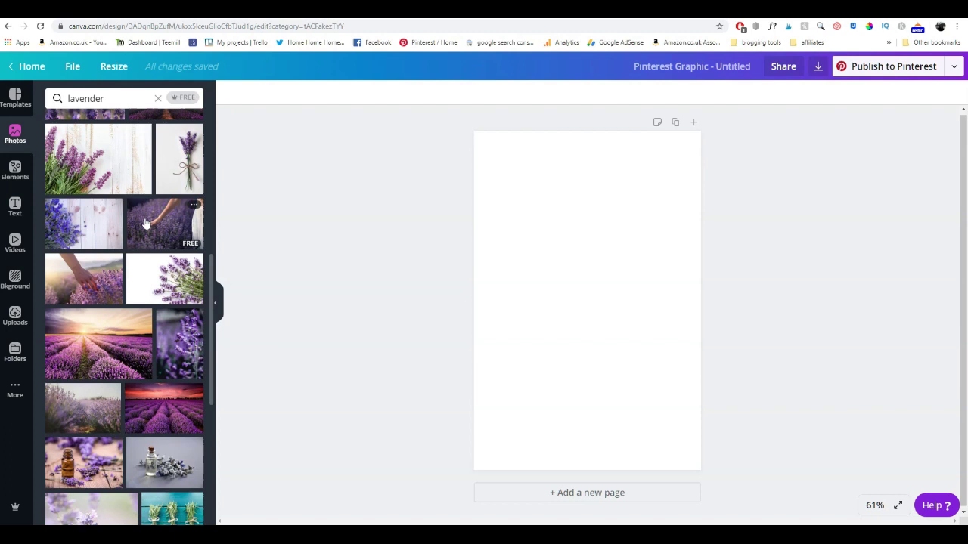
scroll(146, 223, down, 10)
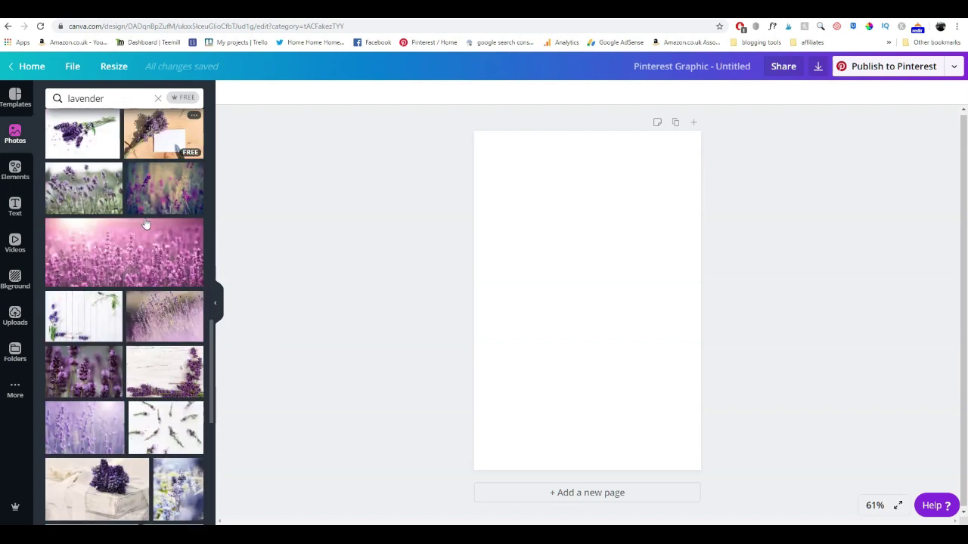
scroll(146, 223, down, 10)
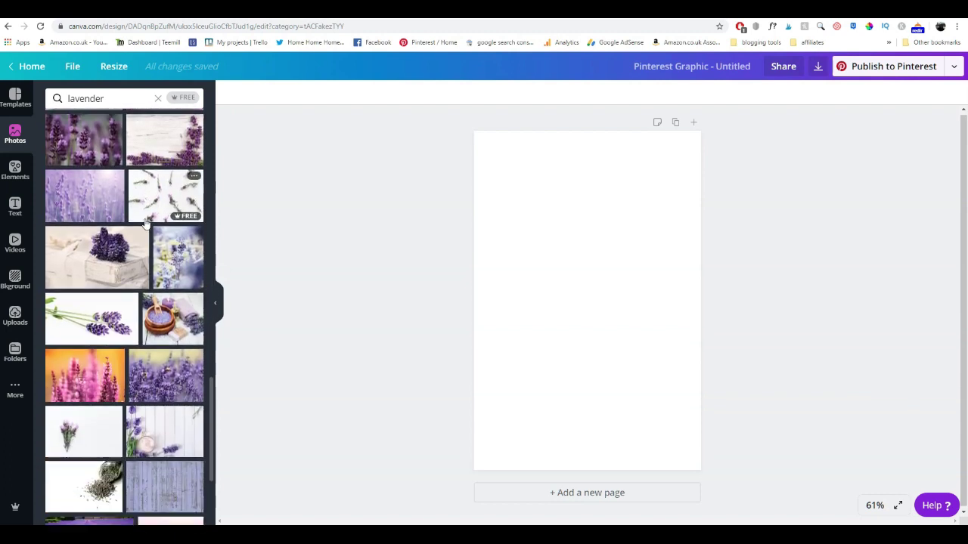
scroll(146, 223, up, 10)
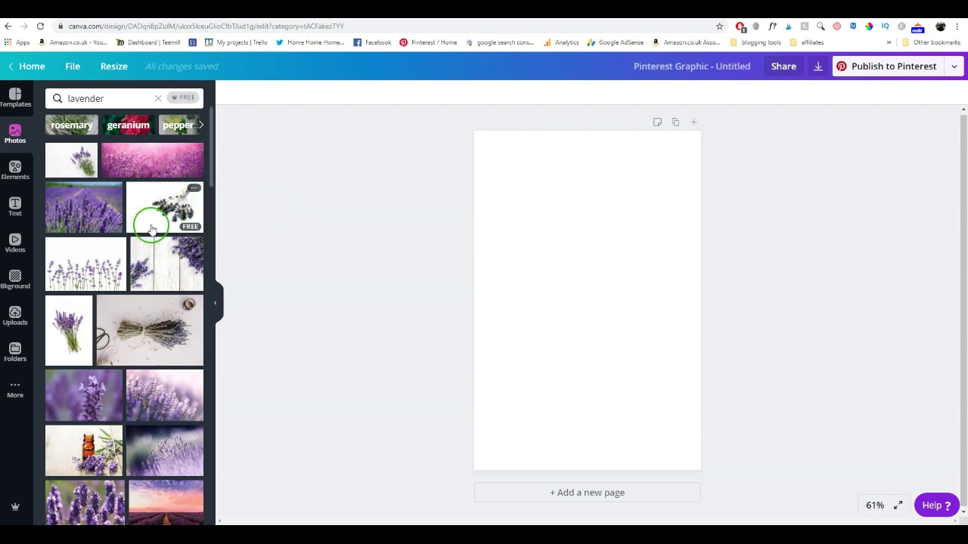
scroll(152, 229, down, 5)
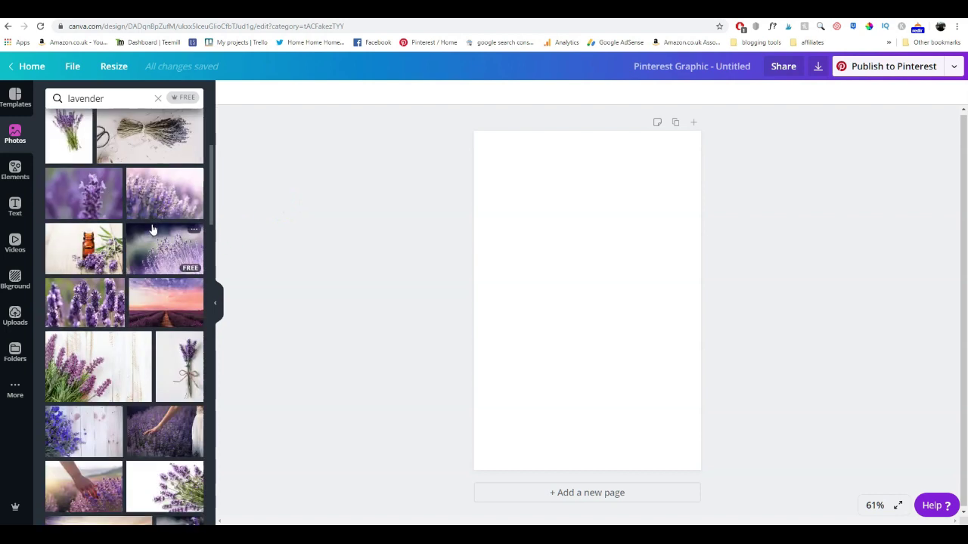
scroll(152, 229, down, 9)
scroll(154, 226, down, 9)
scroll(154, 226, down, 8)
scroll(153, 226, down, 8)
scroll(154, 226, down, 3)
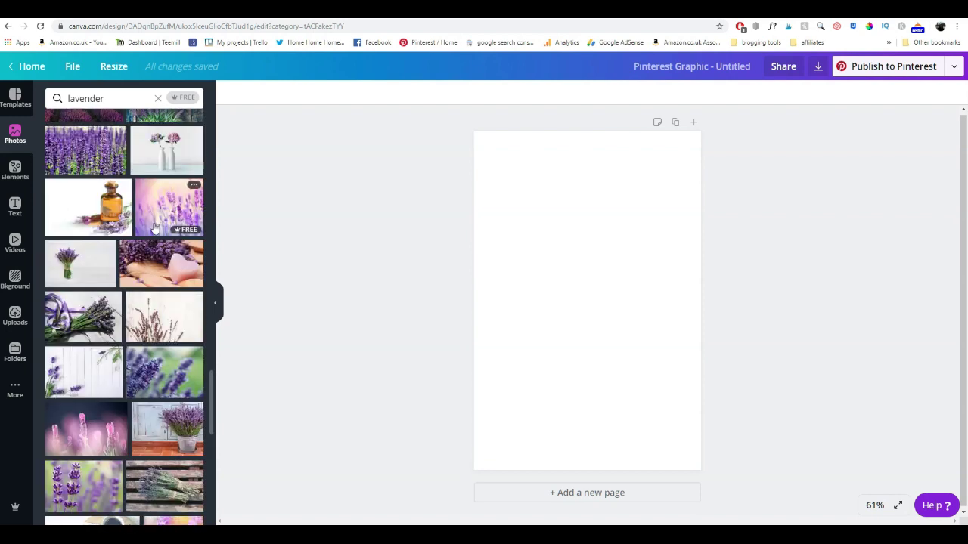
scroll(154, 226, down, 10)
scroll(154, 226, down, 8)
click(85, 195)
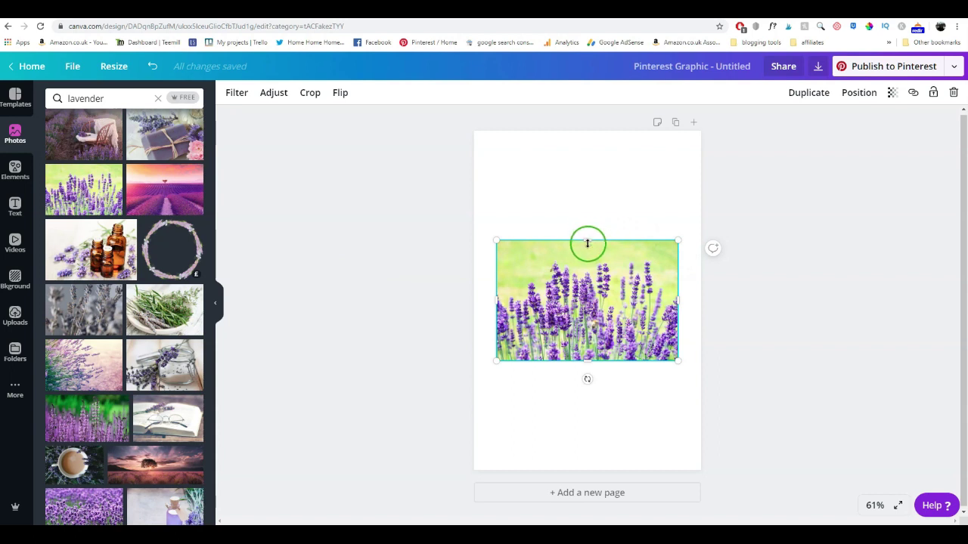
Step: Stretch the lavender photo on all four sides so that it covers the whole page, and deselect it
drag(588, 241, 587, 131)
drag(588, 361, 586, 481)
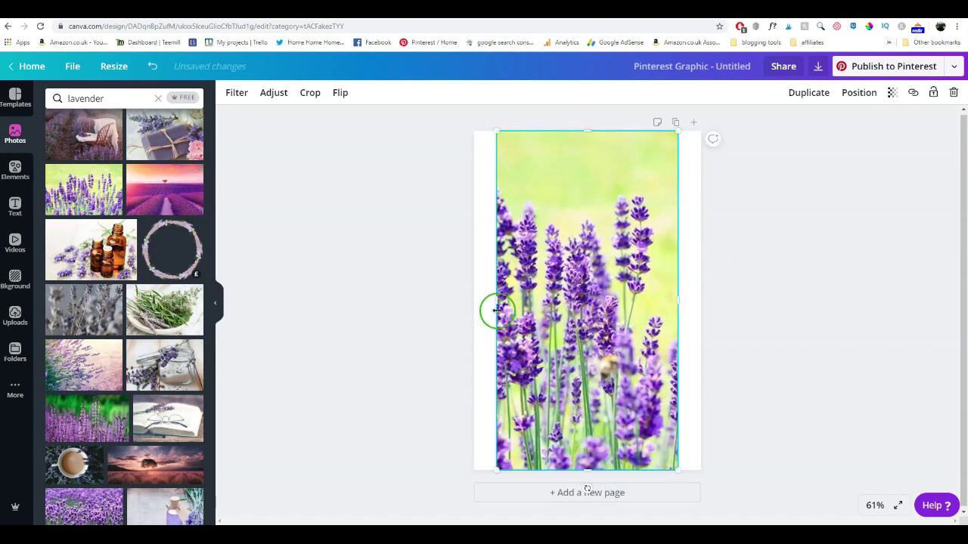
drag(495, 301, 461, 298)
drag(681, 303, 722, 299)
drag(714, 298, 712, 297)
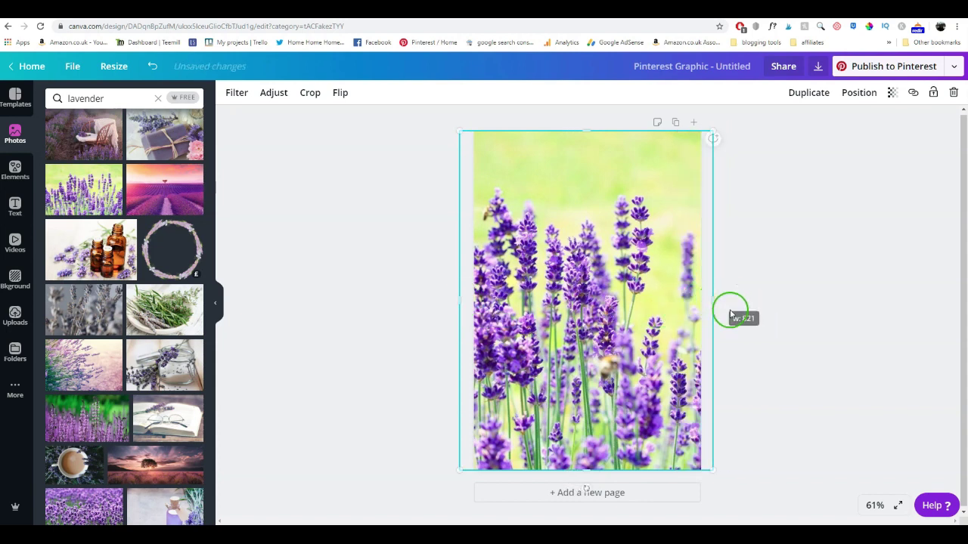
click(807, 332)
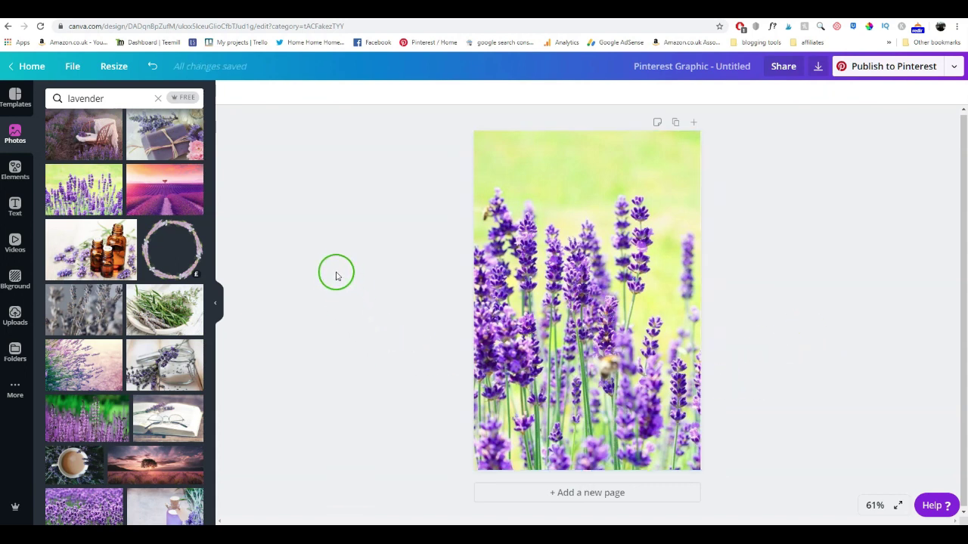
Step: Add a single-cell grid and shrink it to a block about four-fifths of the page width and half its height
click(15, 171)
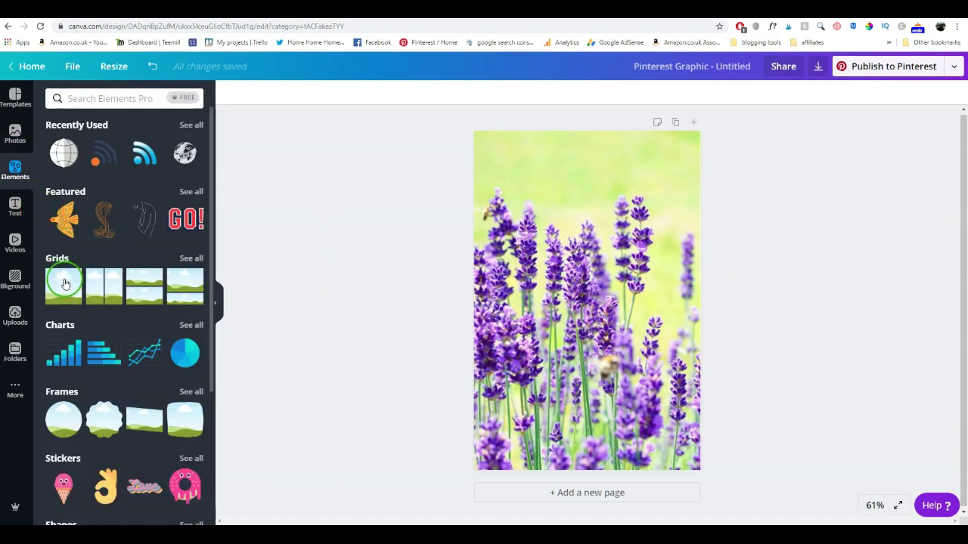
click(66, 289)
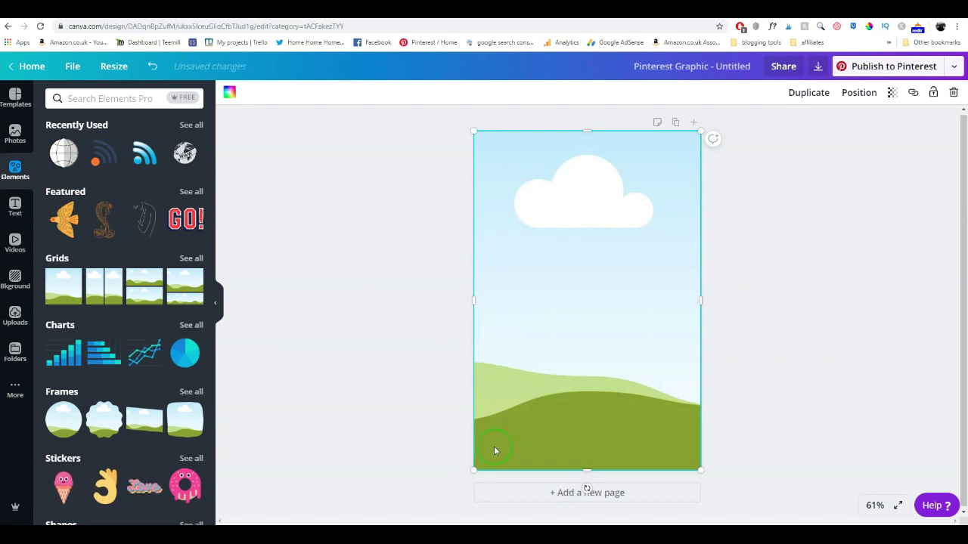
drag(475, 470, 544, 301)
click(606, 249)
drag(606, 249, 571, 278)
drag(666, 248, 679, 253)
drag(510, 253, 493, 254)
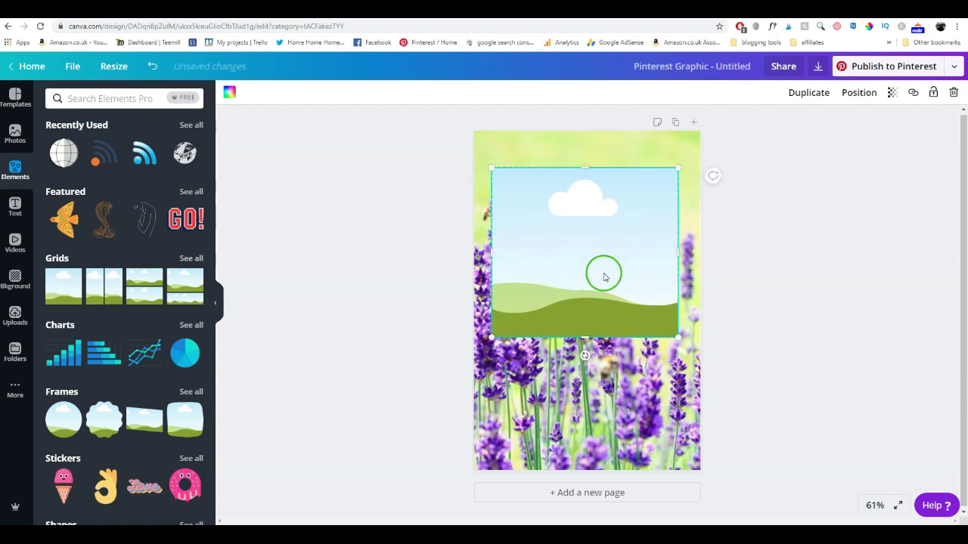
Step: Try the grid block over the page's lower half and return it to the upper half with a narrow margin above it
drag(604, 279, 604, 282)
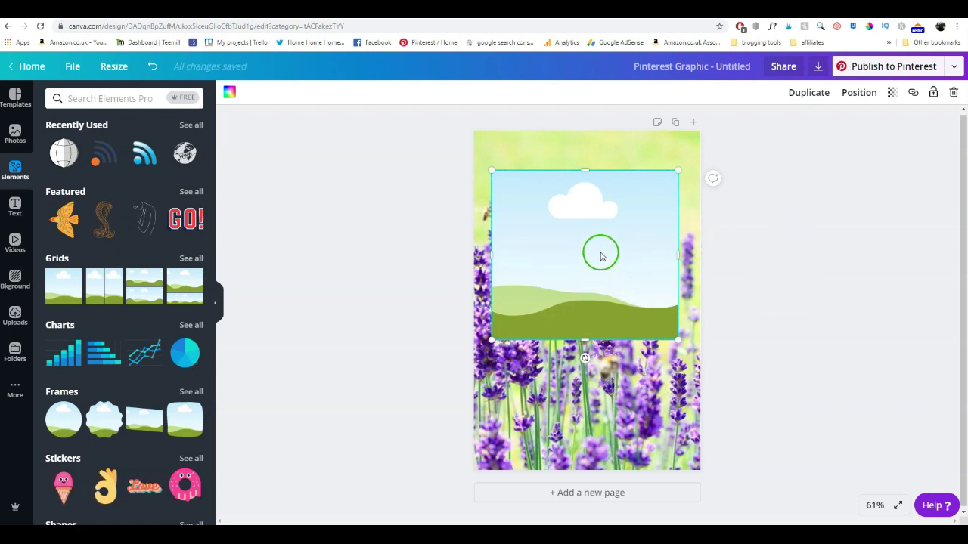
drag(612, 170, 614, 301)
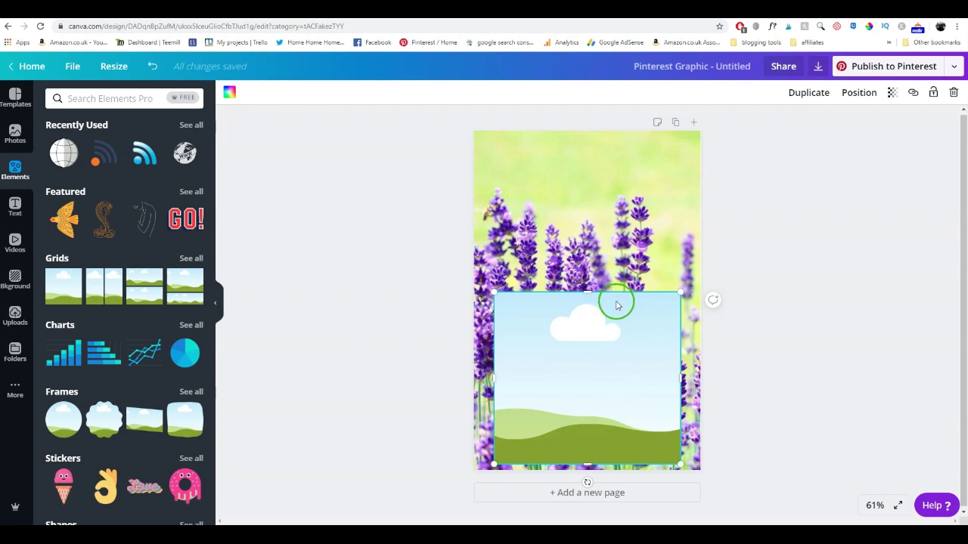
drag(616, 307, 612, 168)
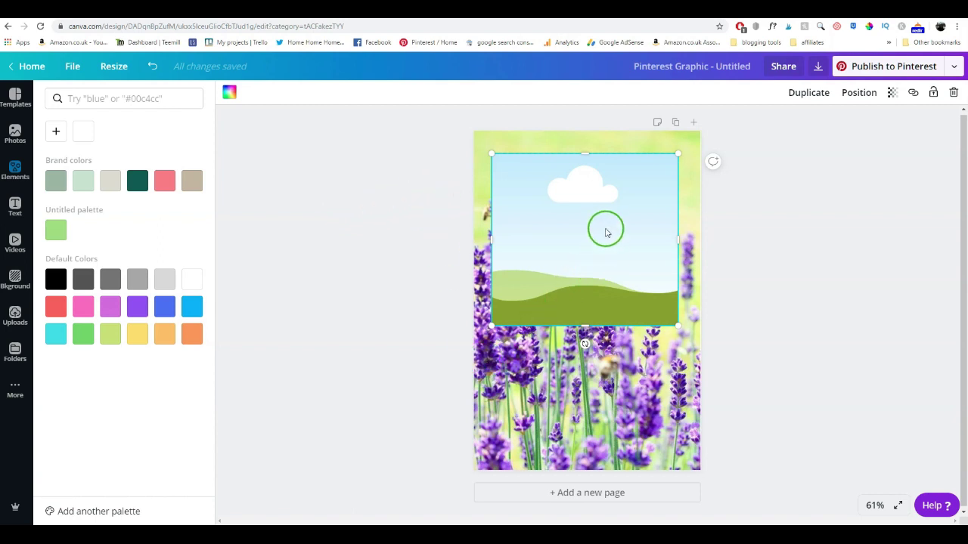
Step: Fill the grid block with the sage green brand color
click(620, 285)
click(548, 390)
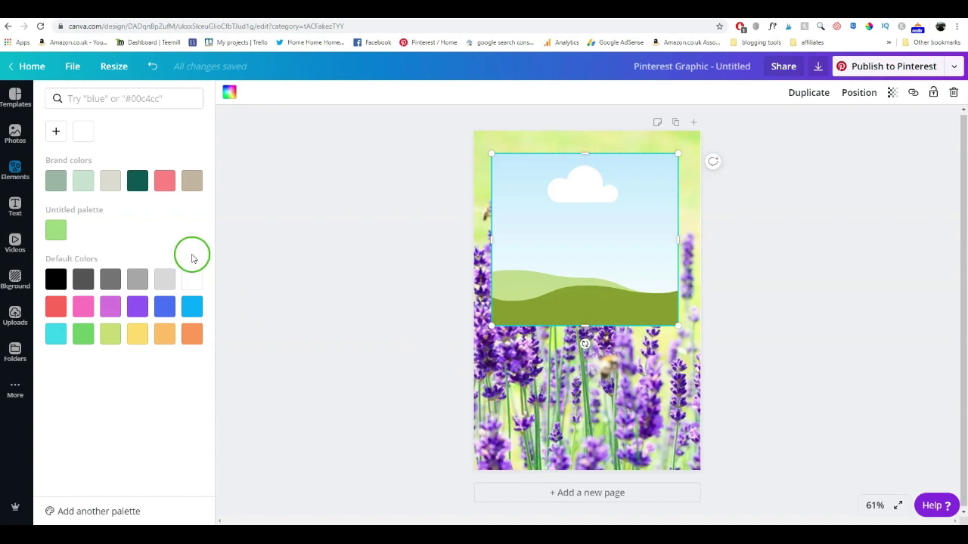
click(56, 182)
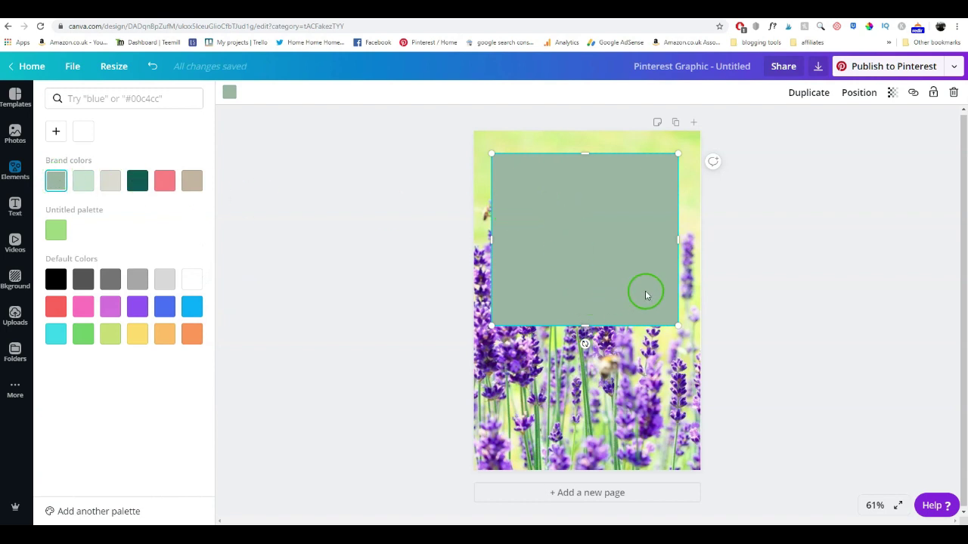
Step: Deselect the block, sample a green from the lavender photo with the browser's color picker extension, and copy its hex code 4E824A
click(330, 230)
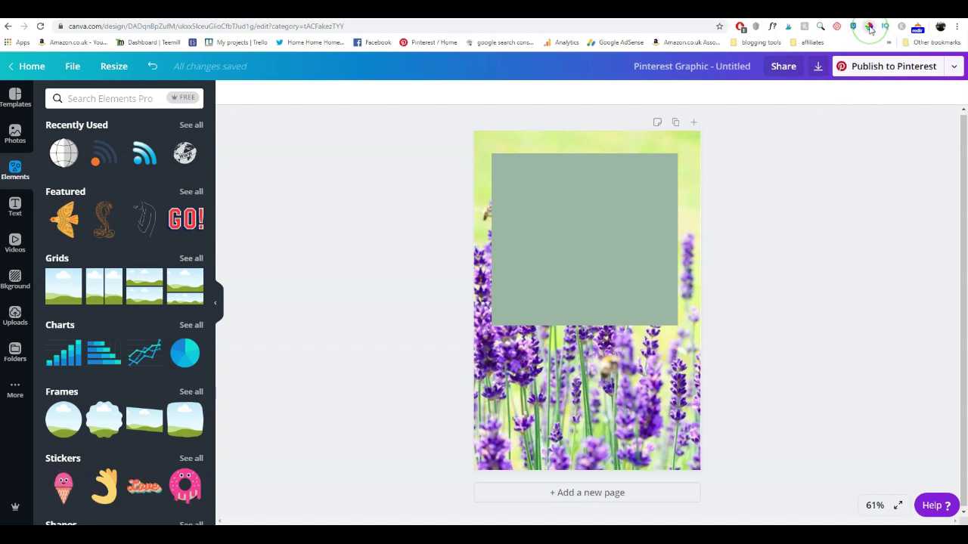
click(869, 28)
click(842, 60)
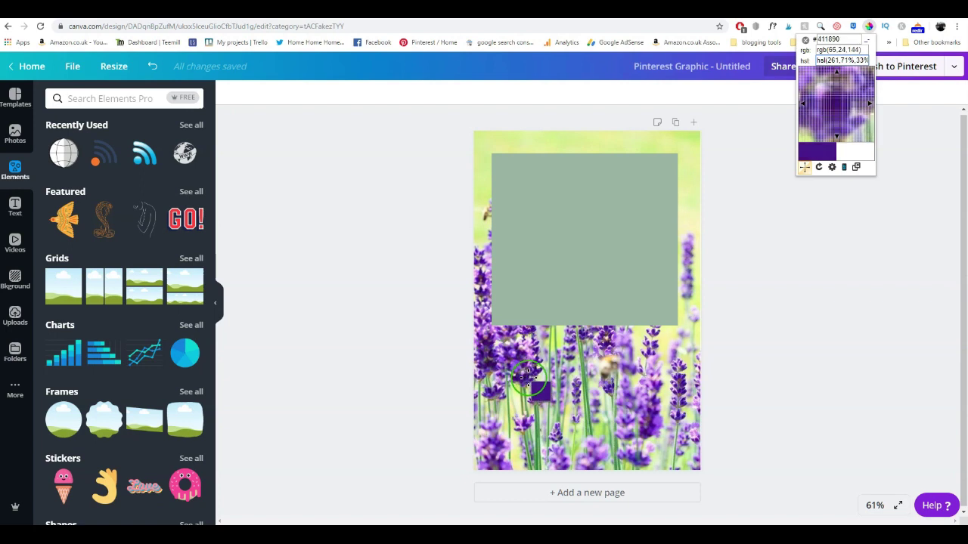
click(536, 418)
key(ctrl+c)
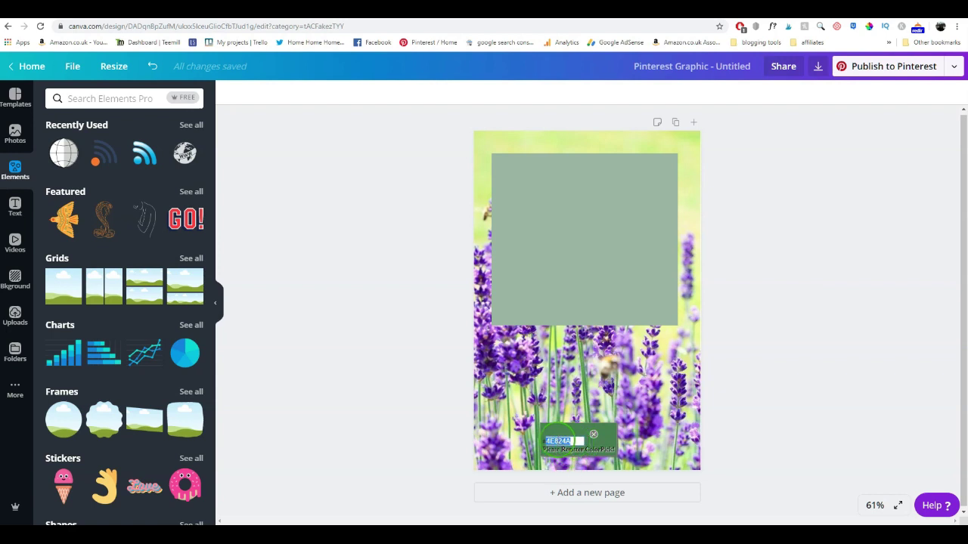
right_click(556, 438)
click(560, 448)
key(Escape)
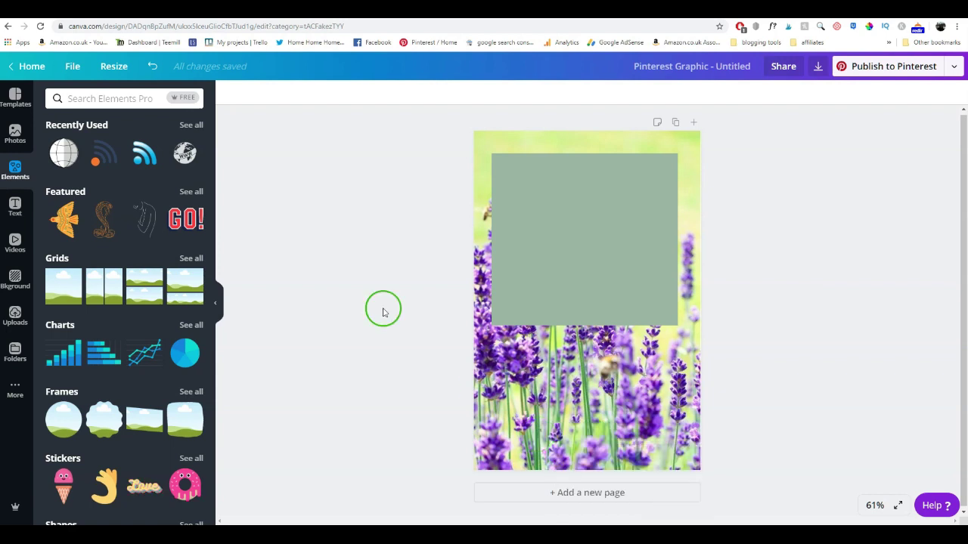
Step: Recolor the sage block with the copied custom color #4E824A and deselect it
click(517, 271)
click(229, 92)
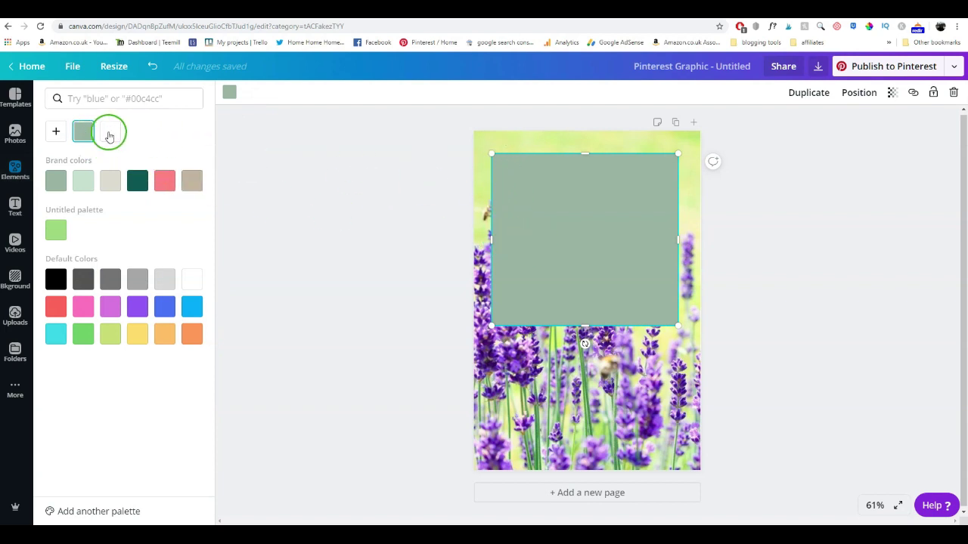
click(56, 134)
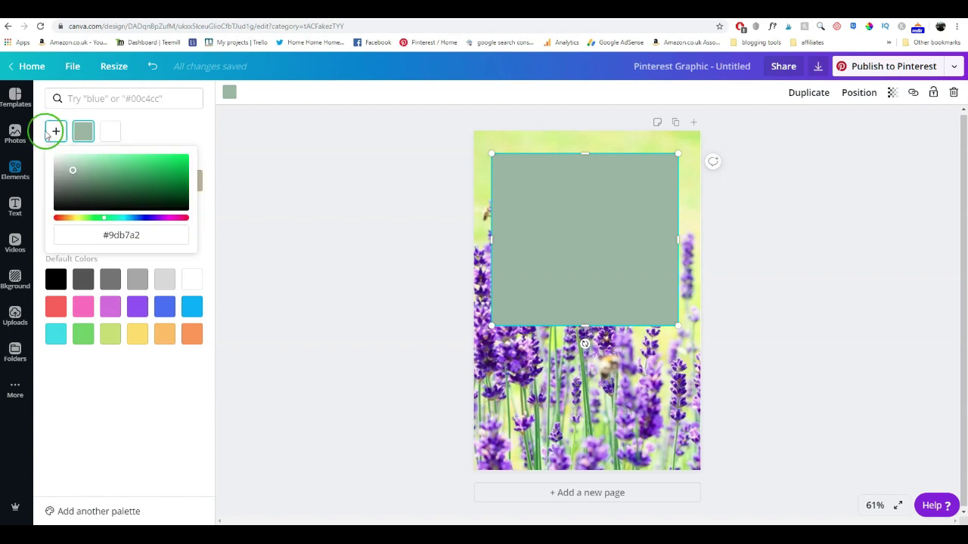
click(129, 235)
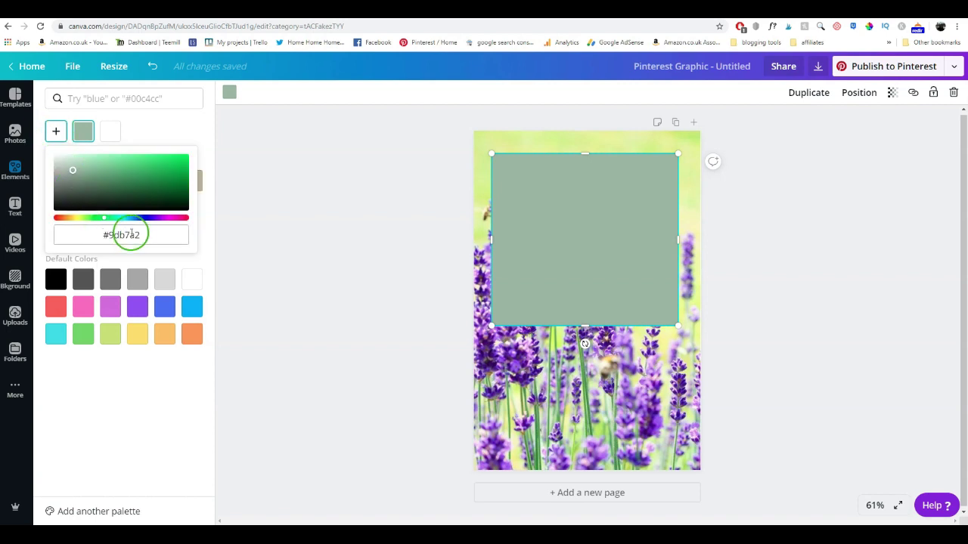
drag(145, 237, 79, 257)
text(#)
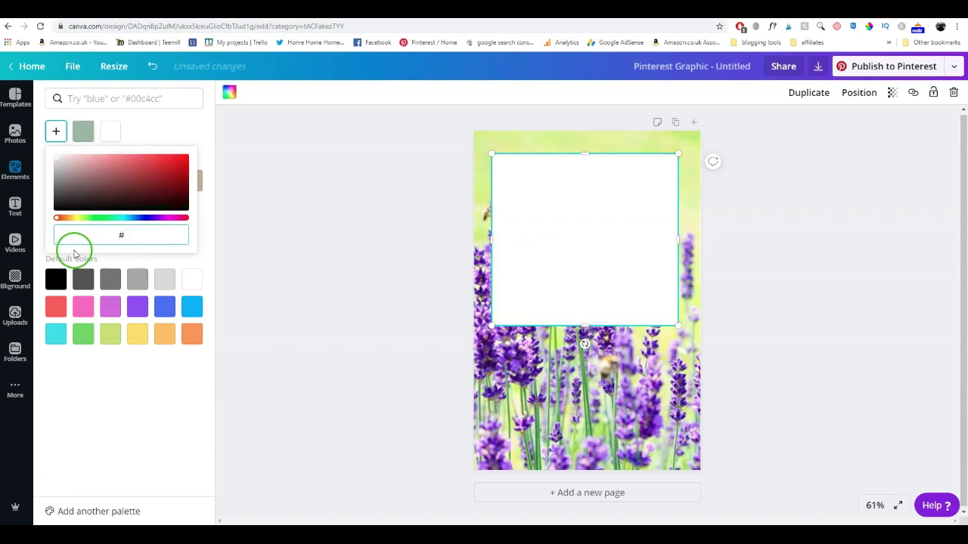
right_click(126, 237)
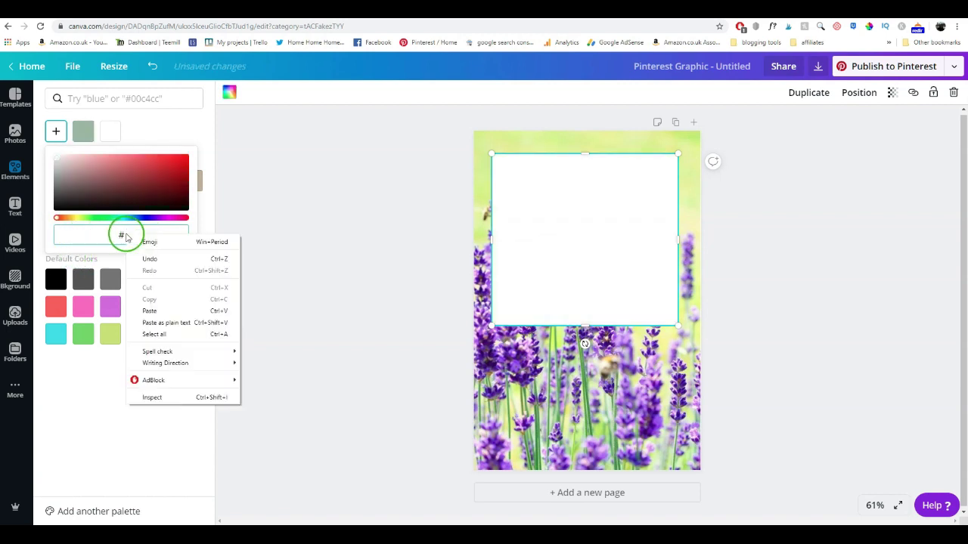
click(149, 311)
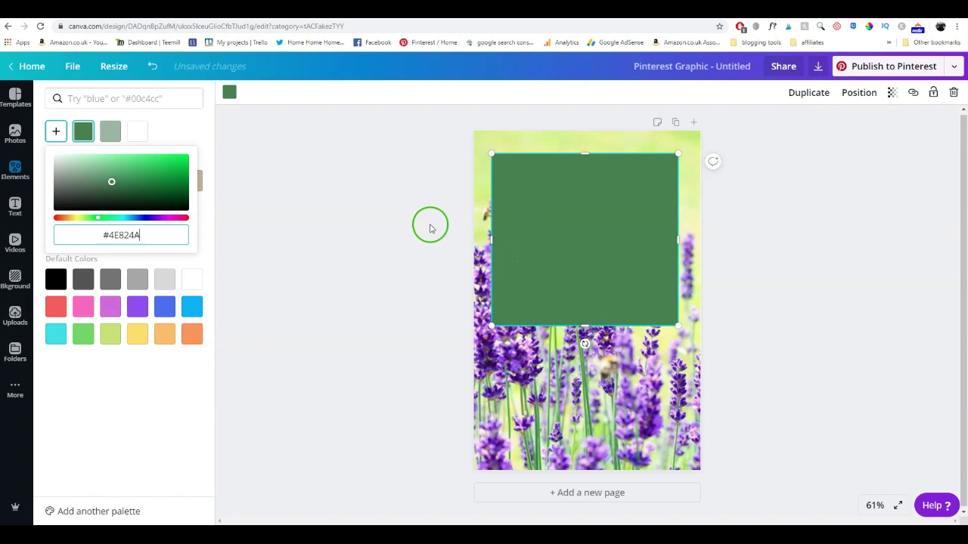
click(368, 164)
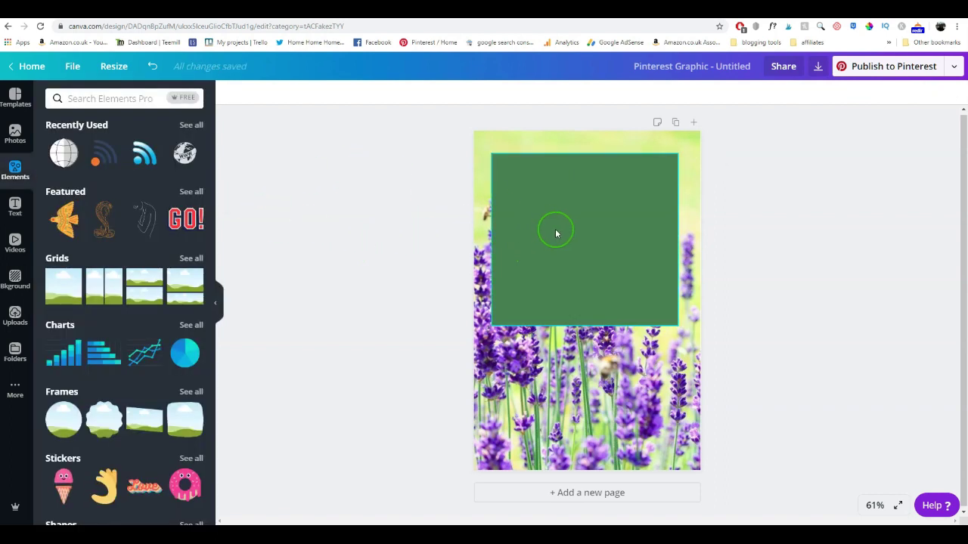
Step: Set the green block's transparency to 67 so the lavender photo shows through it, and deselect it
click(632, 199)
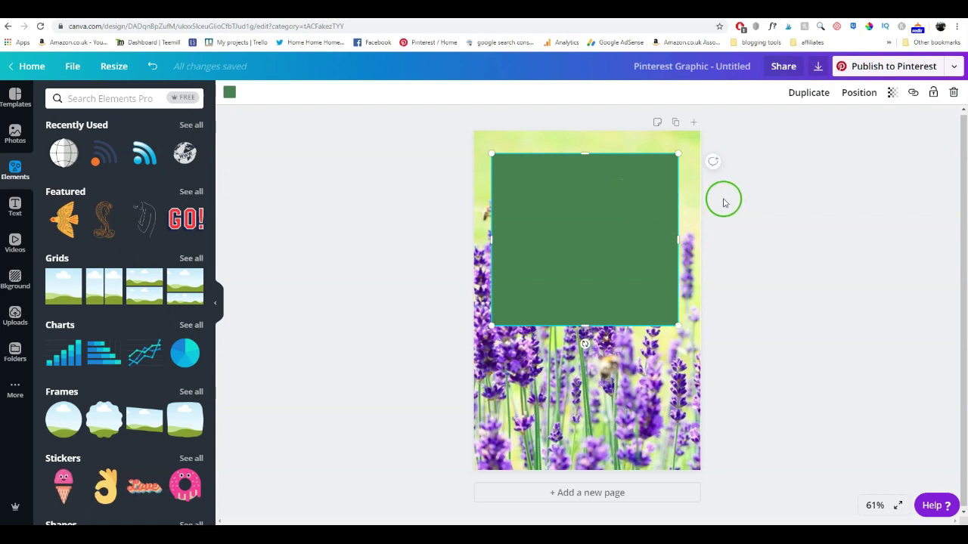
click(893, 94)
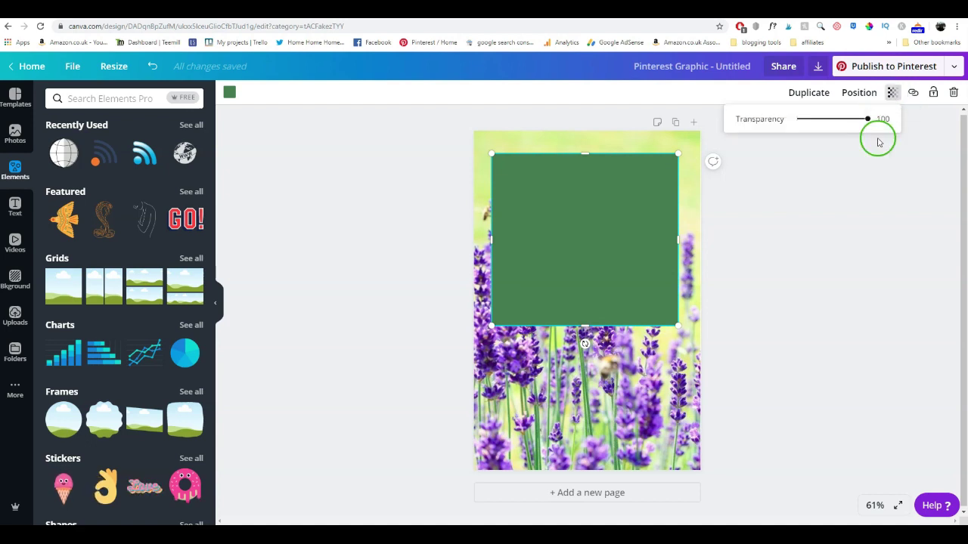
drag(867, 123, 846, 123)
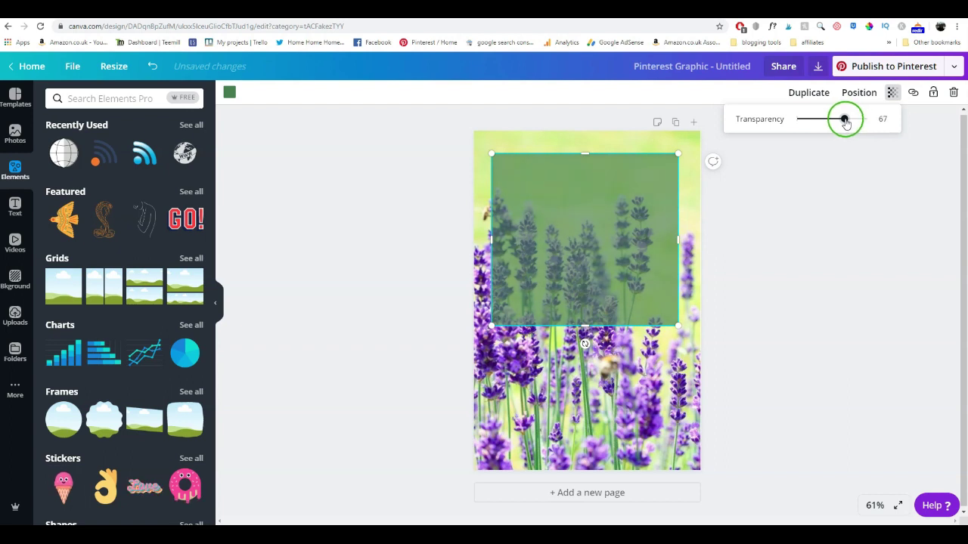
click(762, 213)
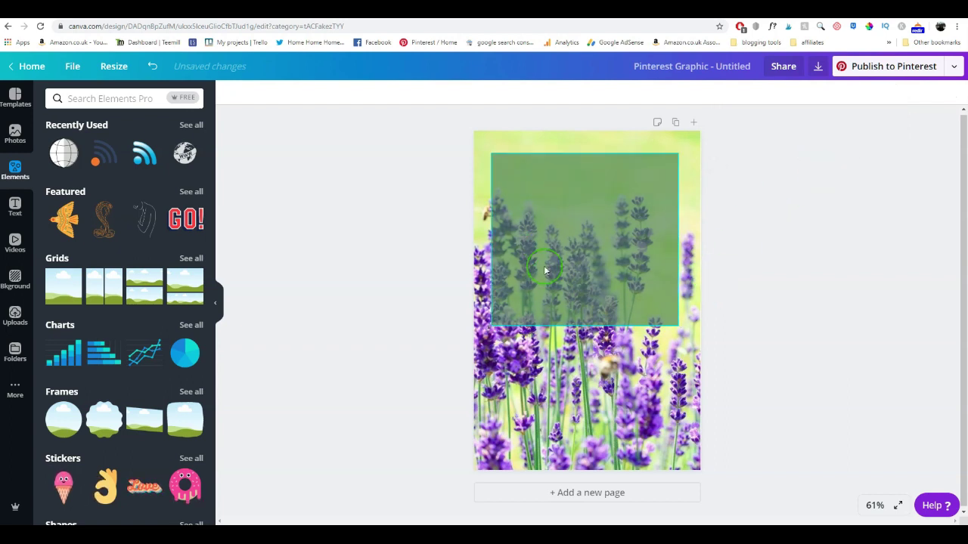
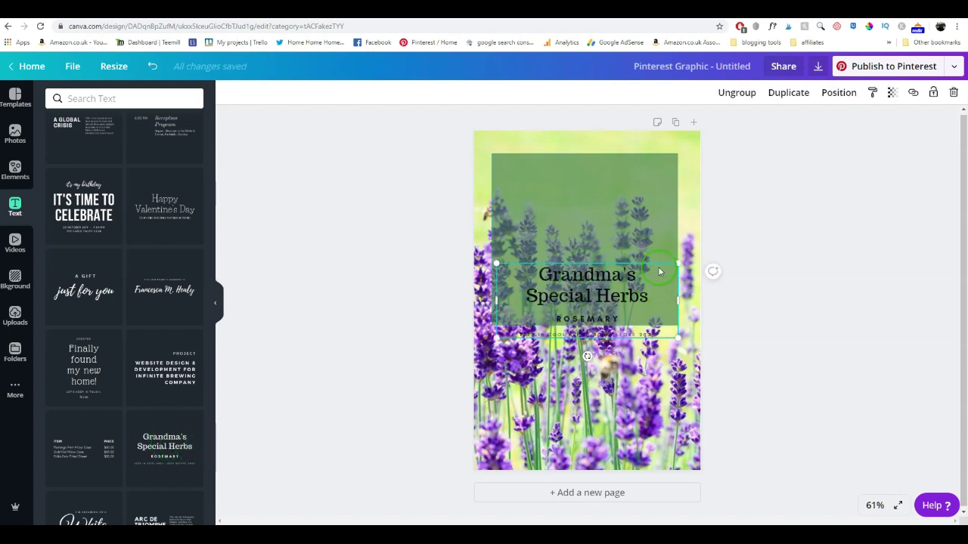
Step: Move the "Grandma's Special Herbs" text group up inside the green block and replace its heading with "How to grow English Lavender" on two lines
click(512, 284)
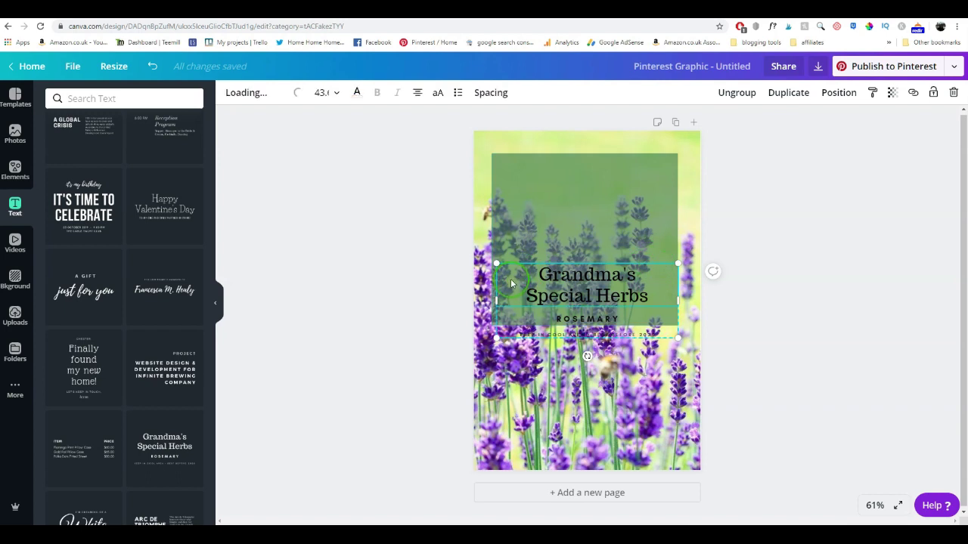
drag(517, 291, 514, 209)
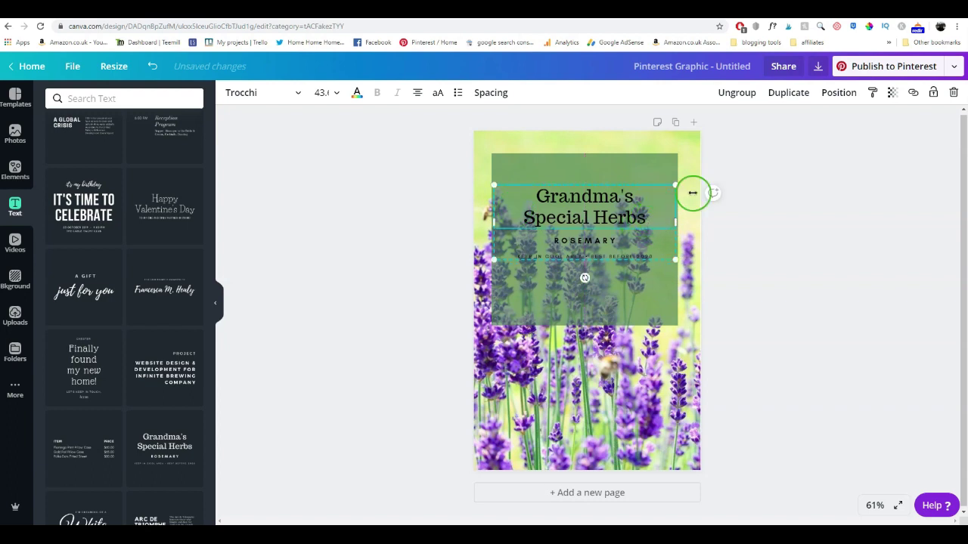
key(BackSpace)
key(BackSpace)
key(BackSpace)
key(BackSpace)
key(BackSpace)
key(BackSpace)
key(BackSpace)
key(BackSpace)
key(BackSpace)
key(BackSpace)
key(BackSpace)
key(BackSpace)
key(BackSpace)
key(BackSpace)
key(BackSpace)
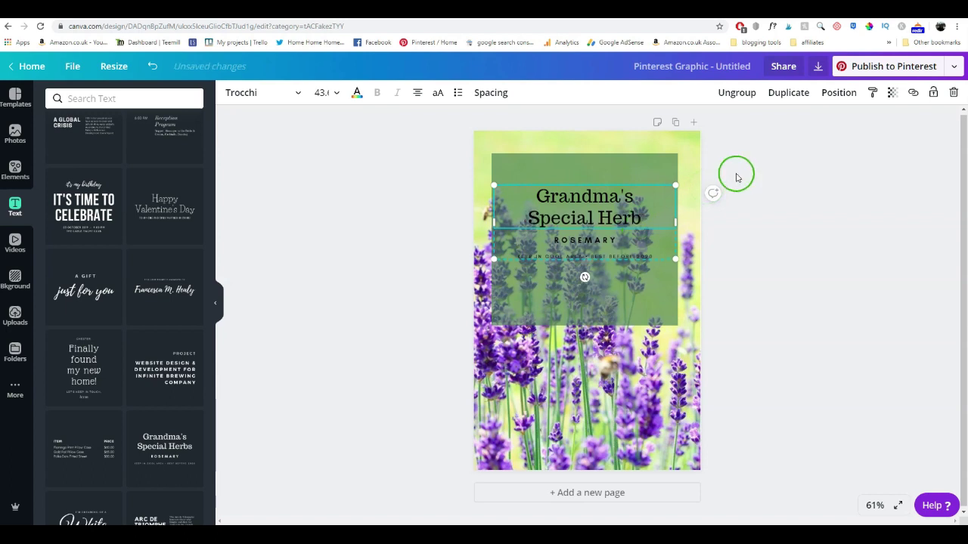
key(BackSpace)
key(BackSpace)
key(BackSpace)
key(BackSpace)
key(BackSpace)
key(BackSpace)
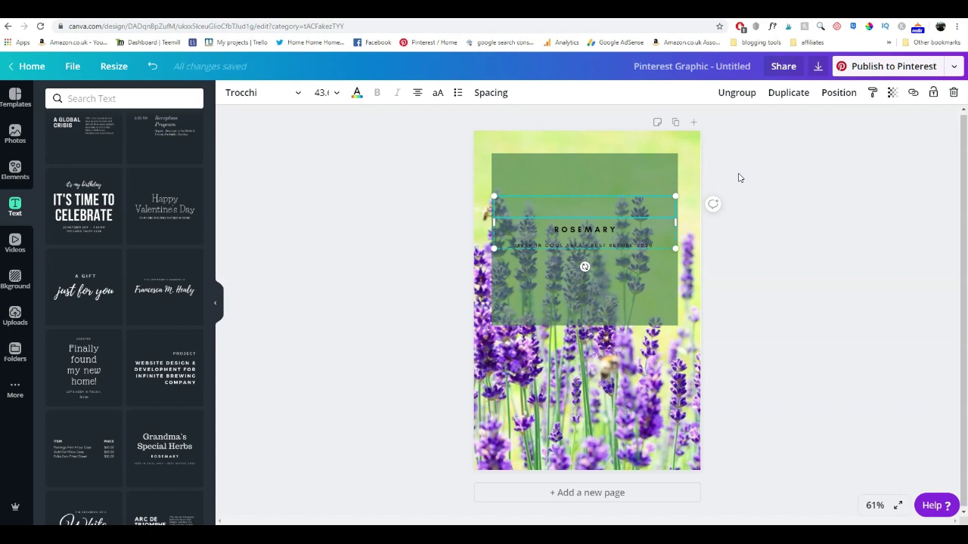
text(H)
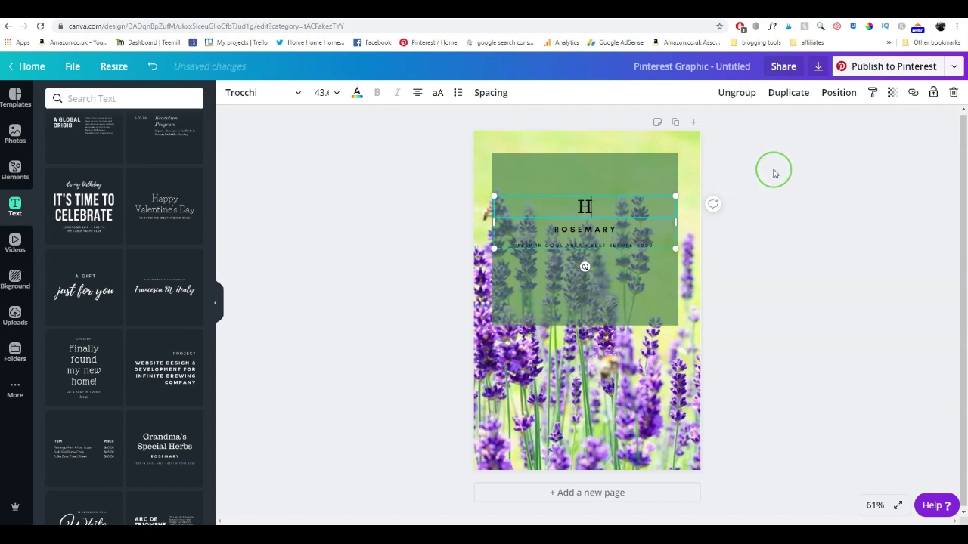
text(ow to grow)
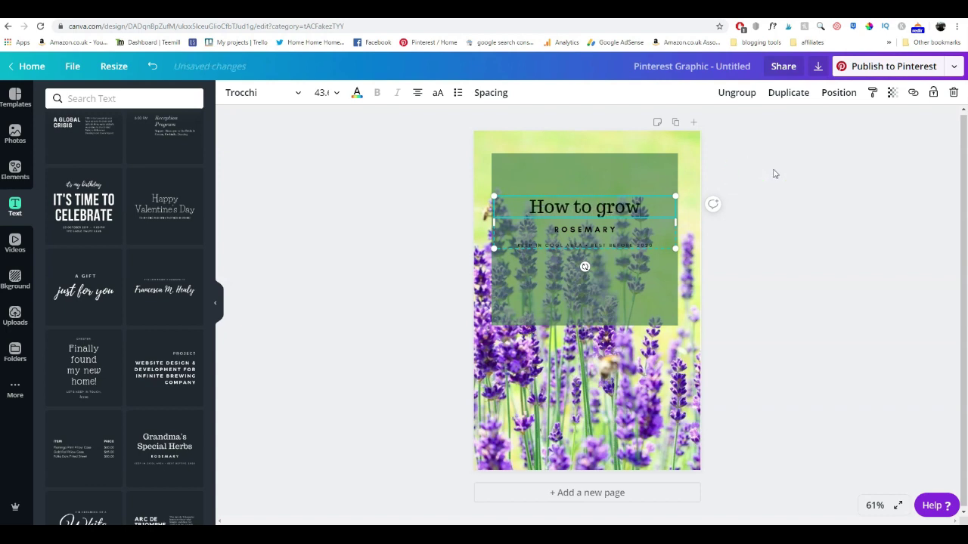
key(Return)
text(English)
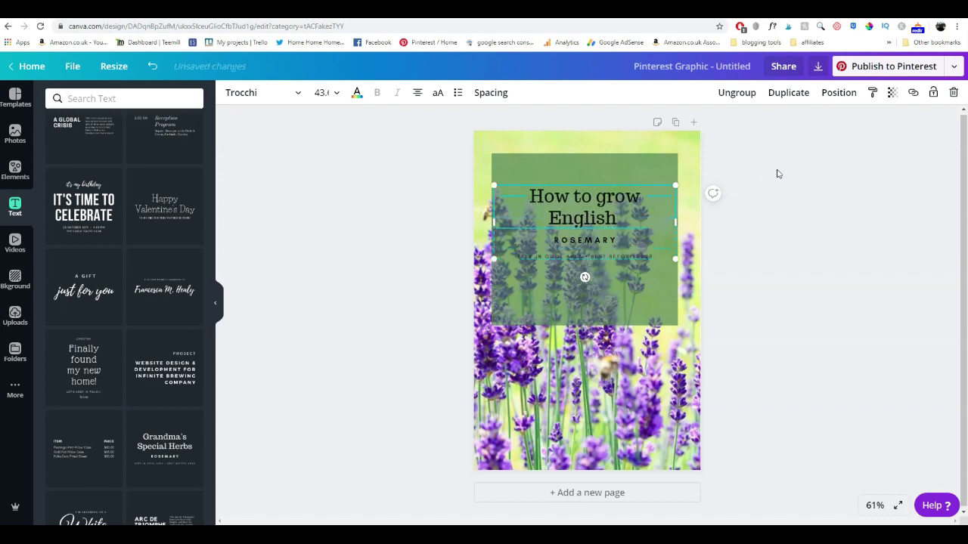
text( Lavender)
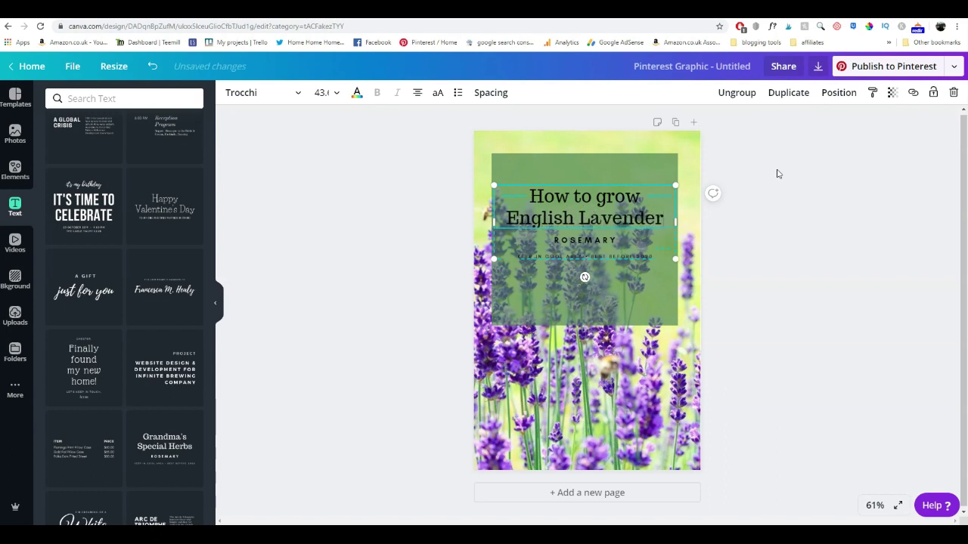
Step: Delete the "ROSEMARY" line and the small-print line beneath the heading
click(635, 211)
click(594, 243)
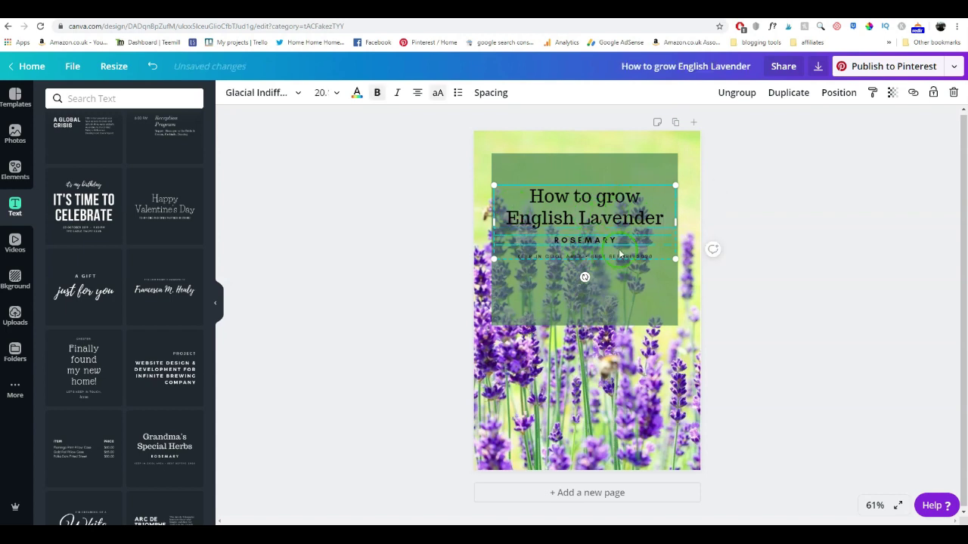
click(597, 244)
key(Delete)
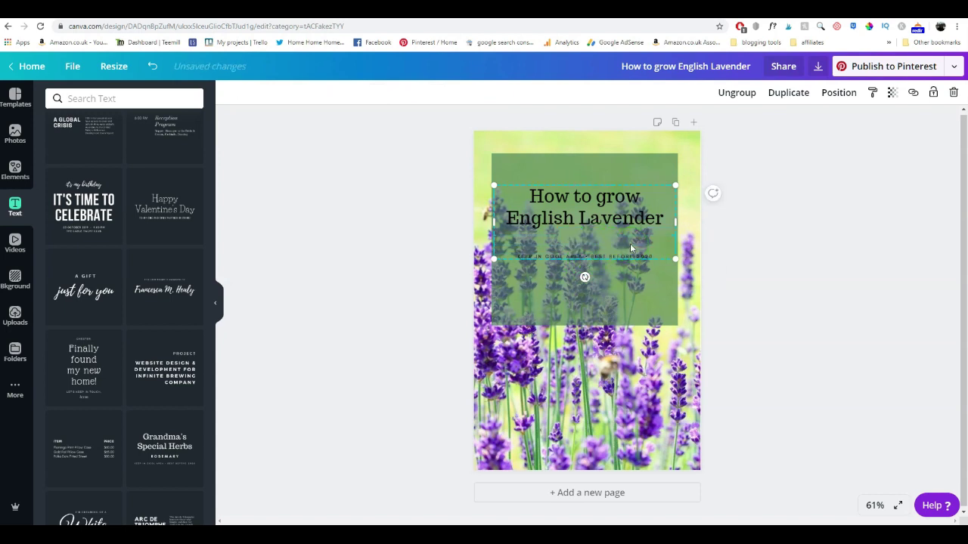
click(628, 258)
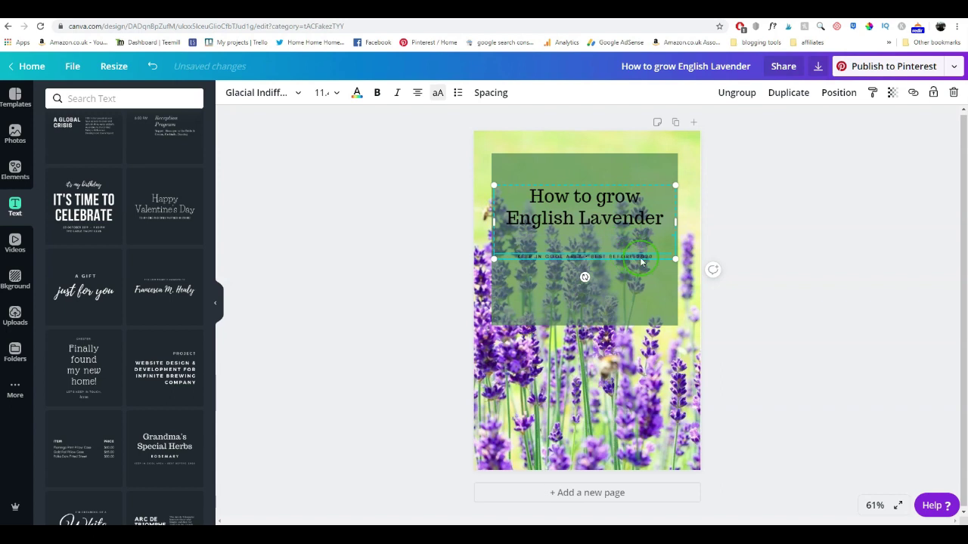
key(Delete)
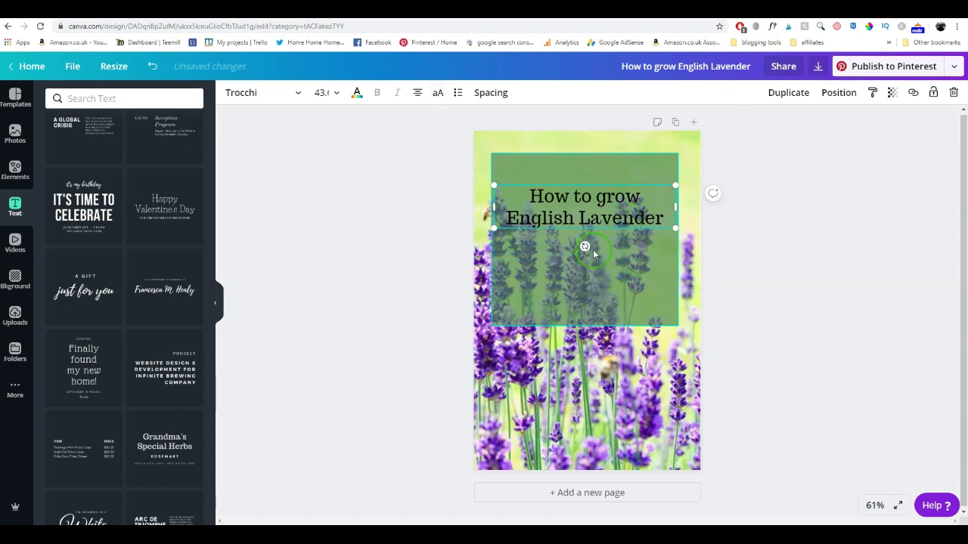
scroll(159, 203, up, 2)
scroll(159, 203, up, 3)
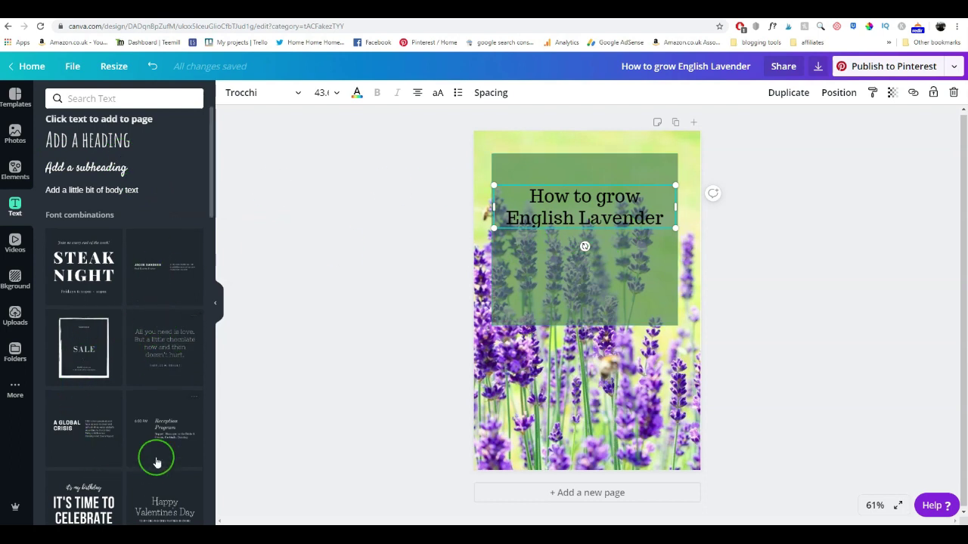
scroll(128, 330, down, 3)
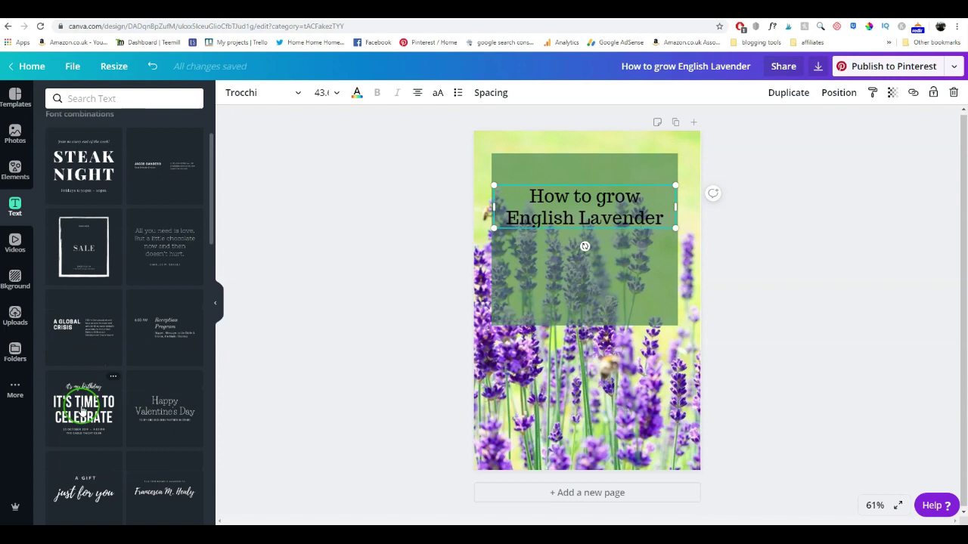
scroll(137, 393, down, 1)
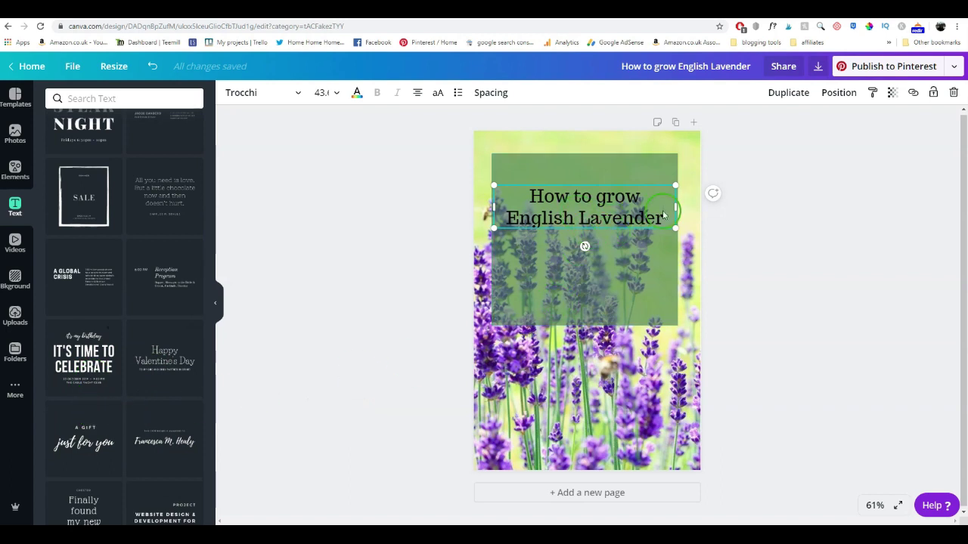
Step: Enlarge the heading from both lower corners to nearly the page width, and set its "How to grow" line to font size 64
mouse_move(494, 228)
mouse_down()
mouse_move(479, 242)
mouse_move(478, 232)
mouse_up()
drag(673, 230, 694, 252)
click(587, 201)
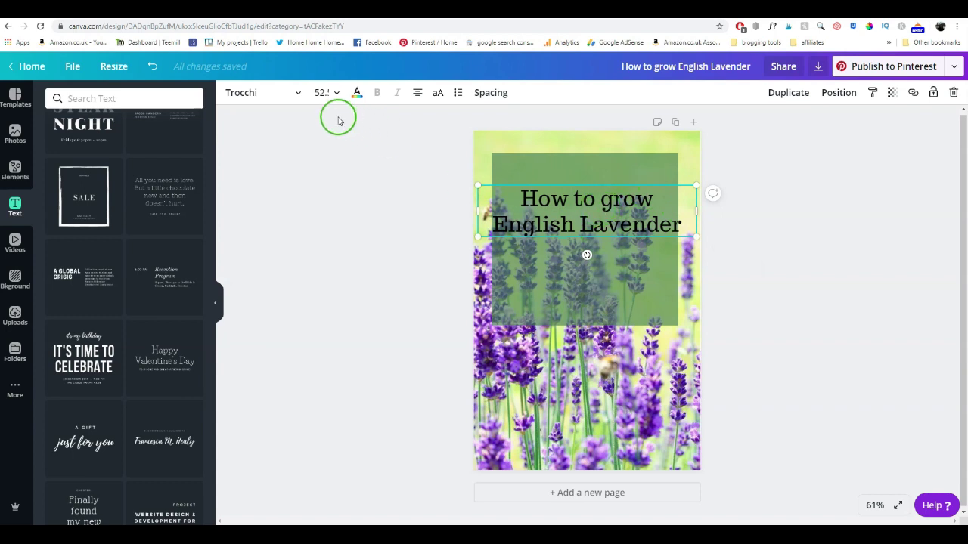
click(323, 93)
drag(372, 201, 374, 289)
click(327, 301)
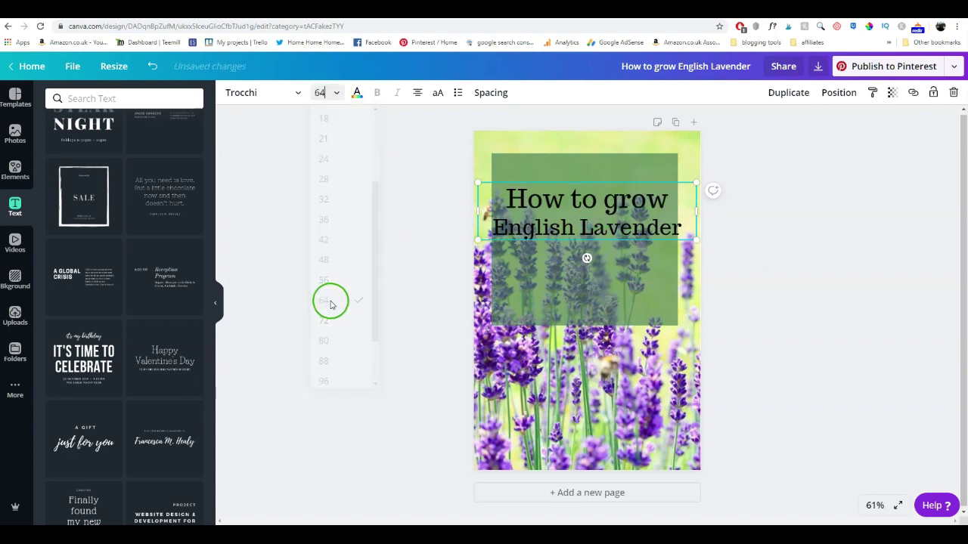
Step: Set the whole heading to font size 64 and move it down to the middle of the green block
click(325, 93)
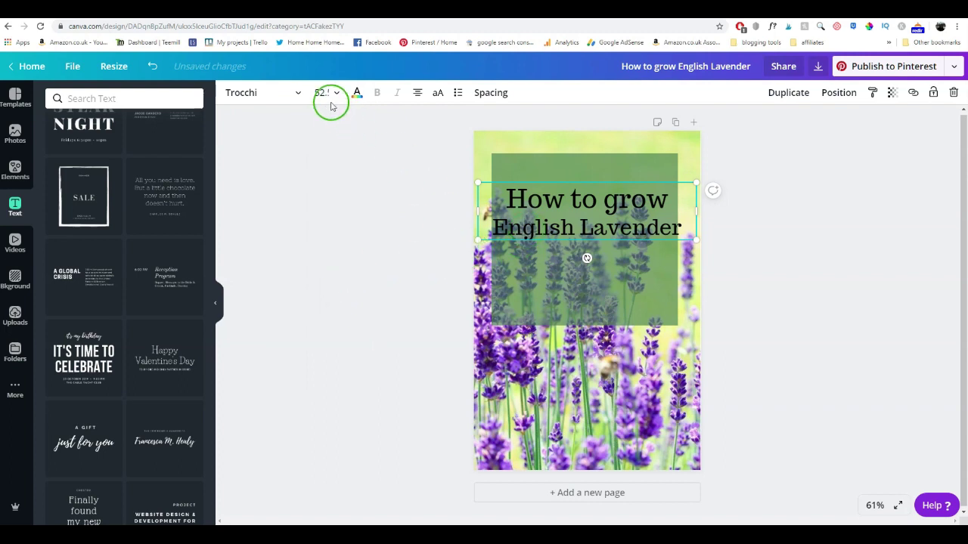
drag(373, 262, 371, 292)
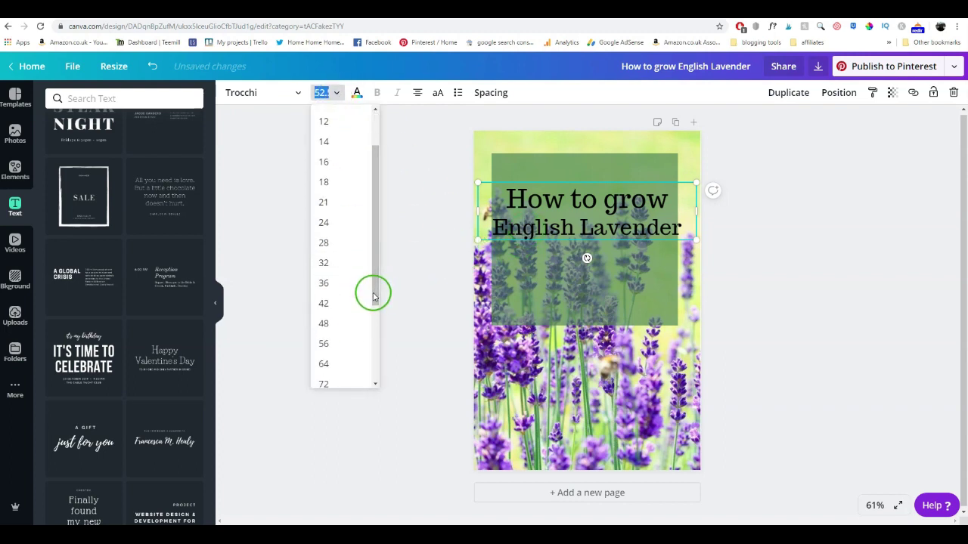
click(329, 363)
click(612, 216)
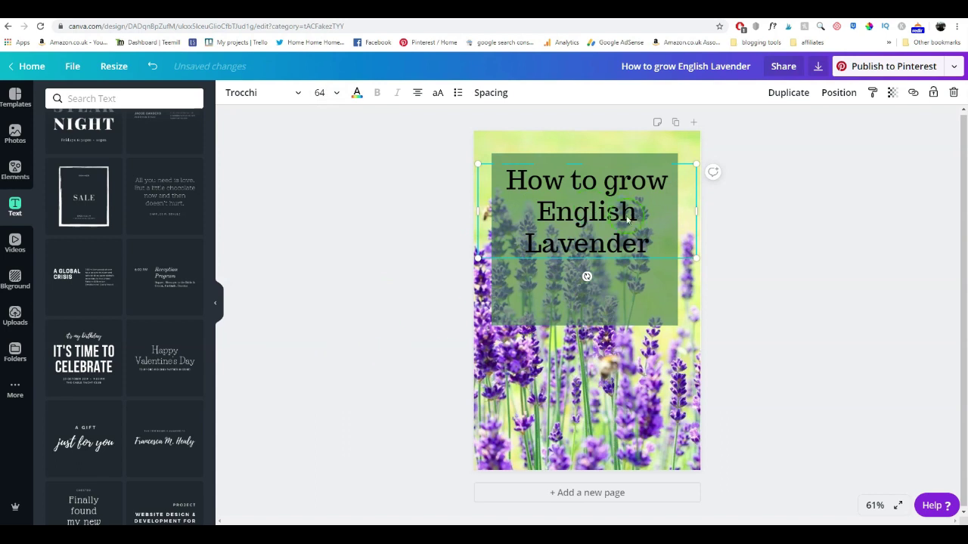
click(572, 261)
drag(572, 260, 573, 279)
click(408, 287)
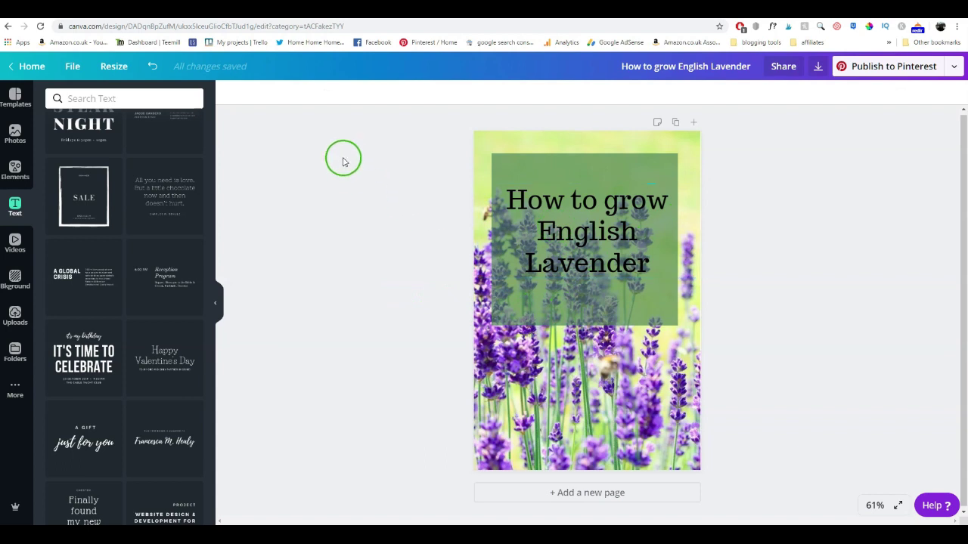
Step: Change the heading's text colour to white and deselect it
click(490, 227)
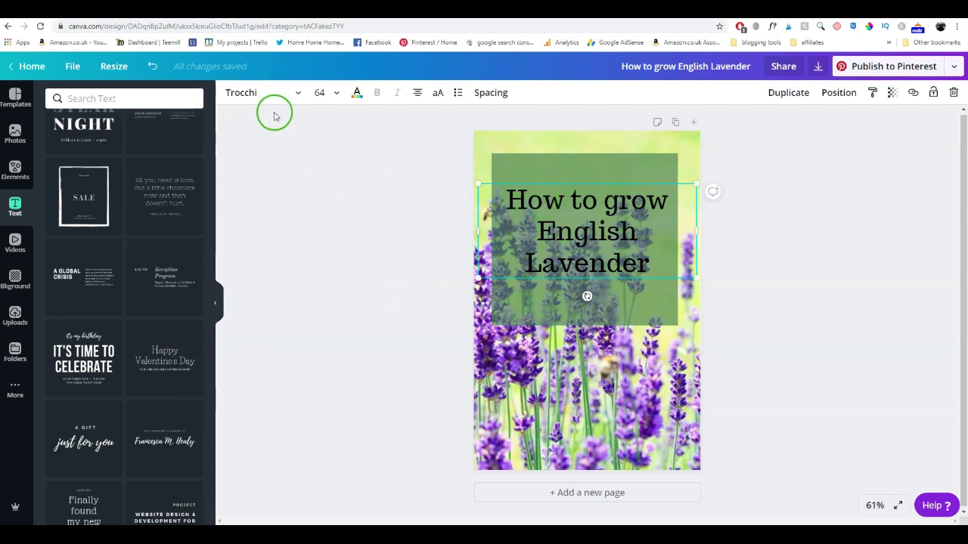
click(357, 92)
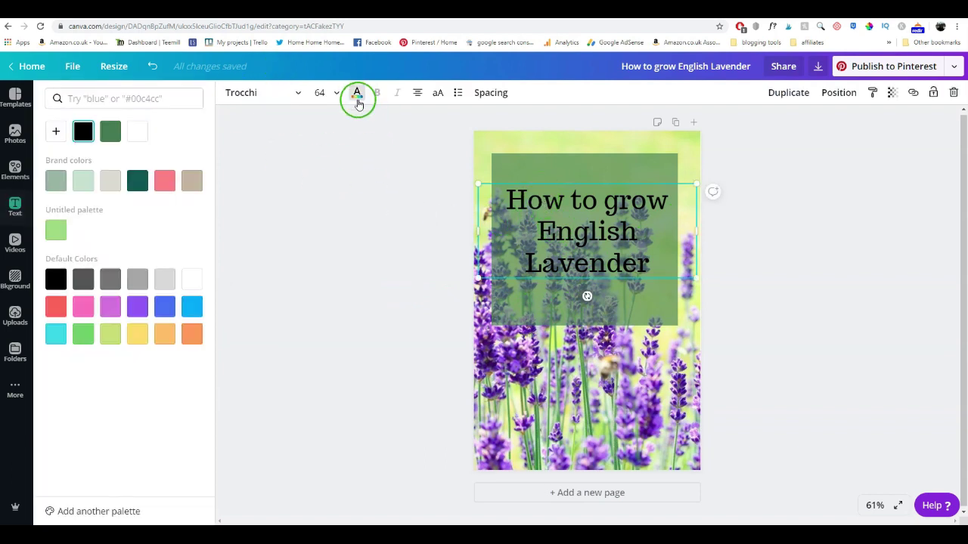
click(136, 136)
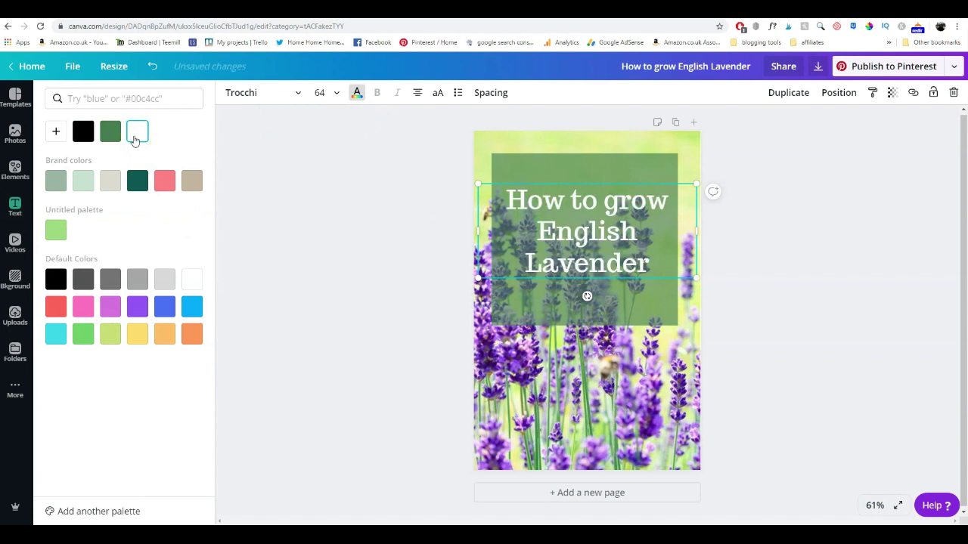
click(812, 253)
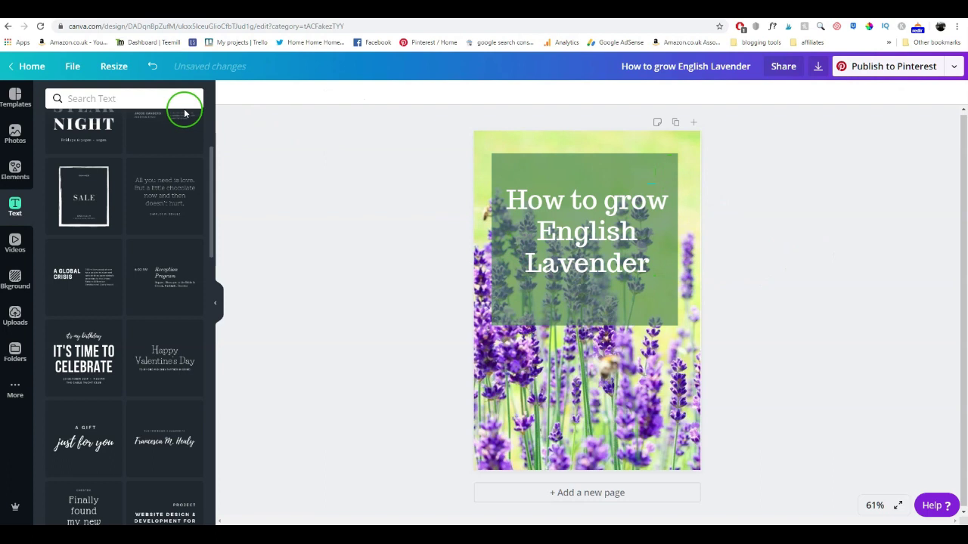
Step: Try orange and the light beige brand colour on the heading, and set it back to white
click(484, 227)
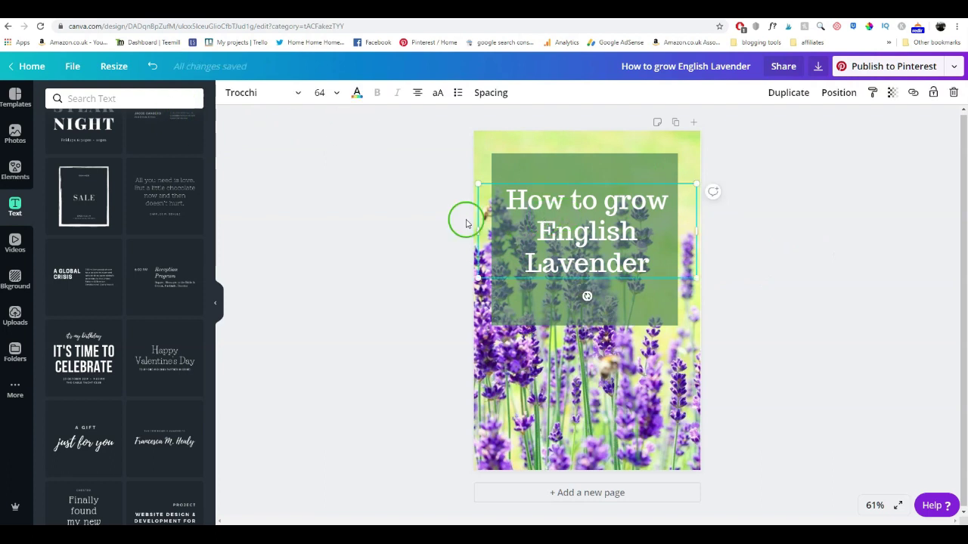
click(356, 92)
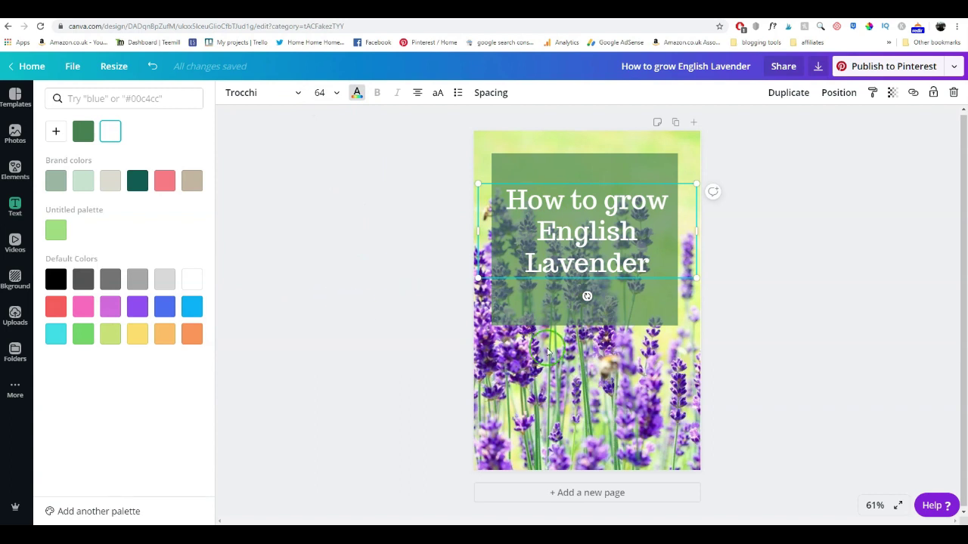
click(193, 337)
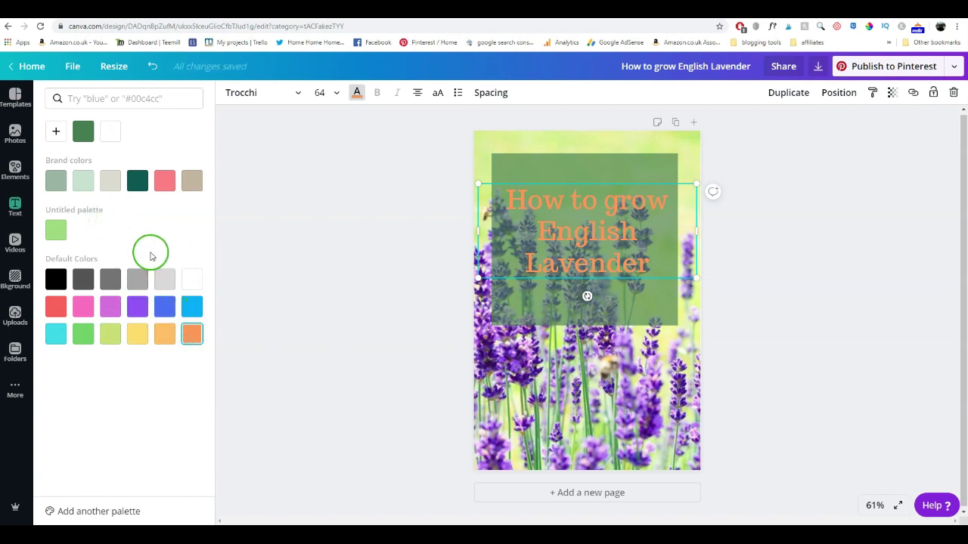
click(109, 181)
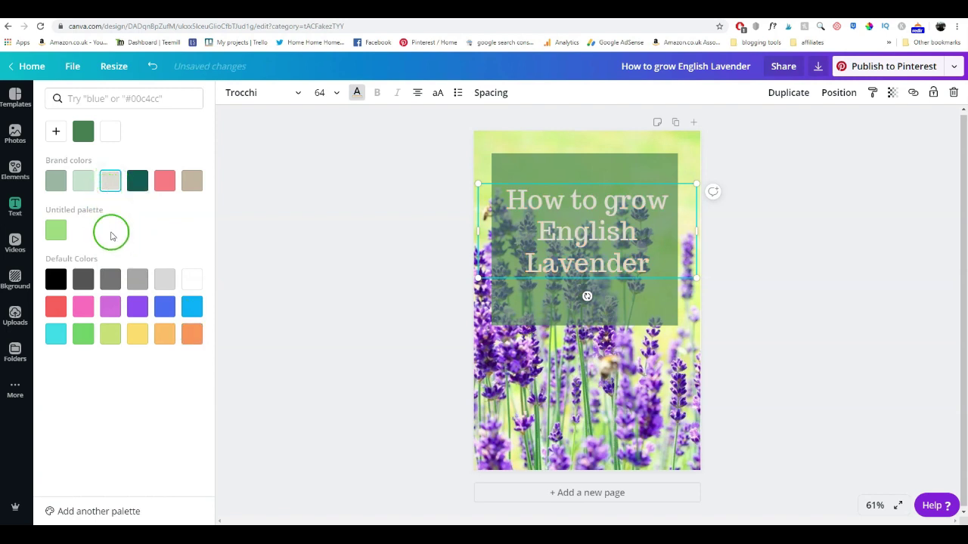
click(192, 280)
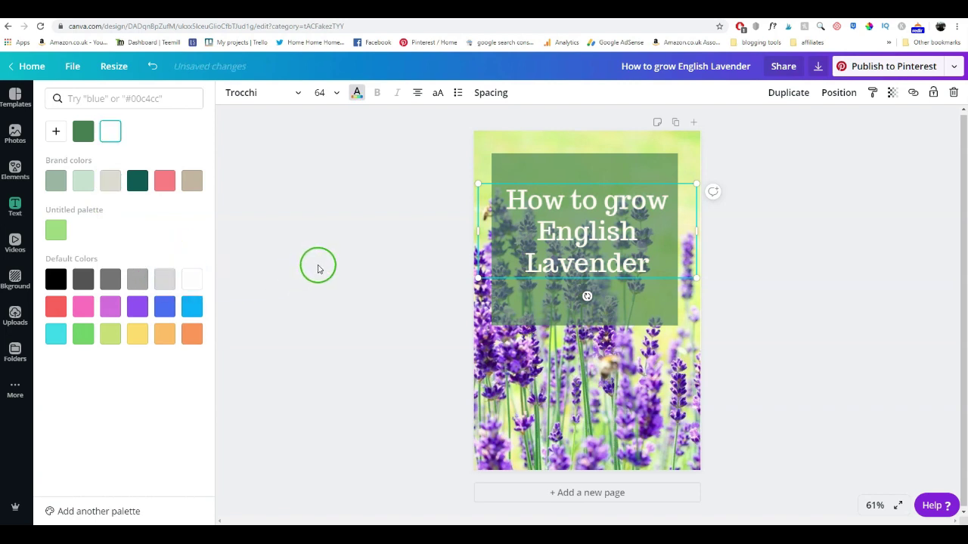
click(422, 277)
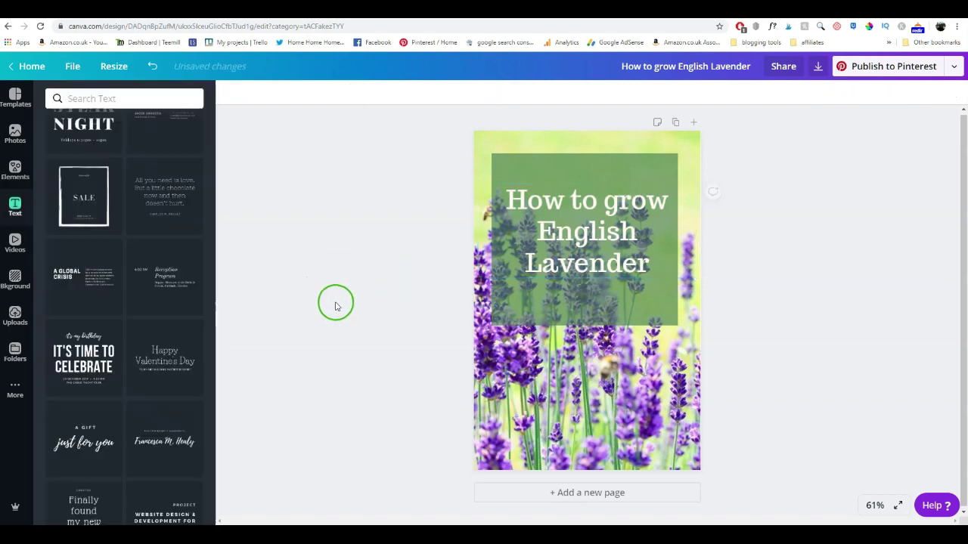
Step: Try black as the heading's colour for comparison, and restore the white
click(571, 243)
click(356, 92)
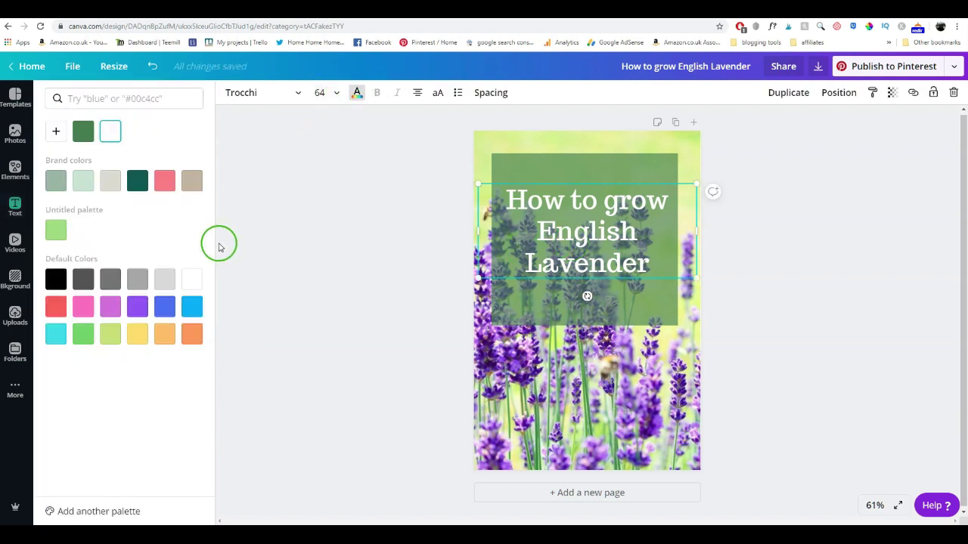
click(53, 282)
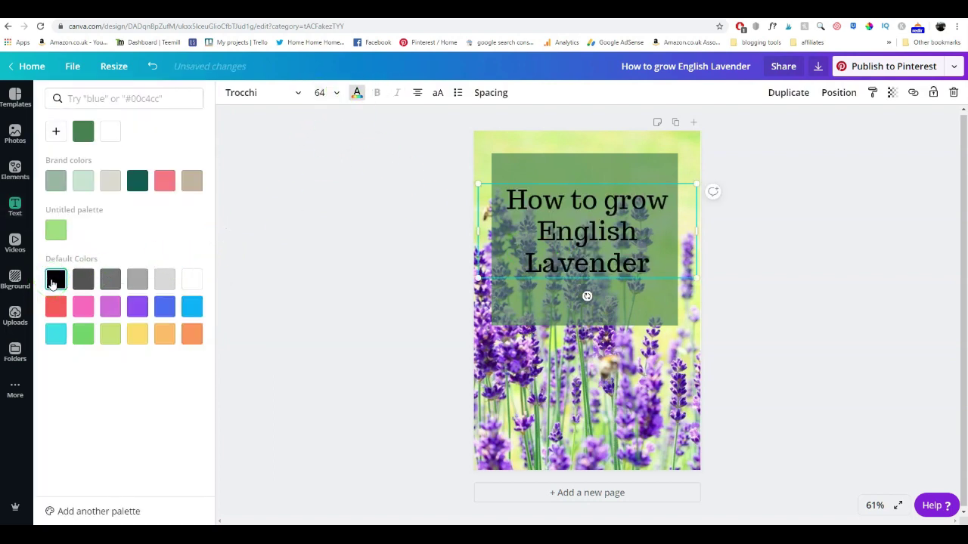
click(110, 131)
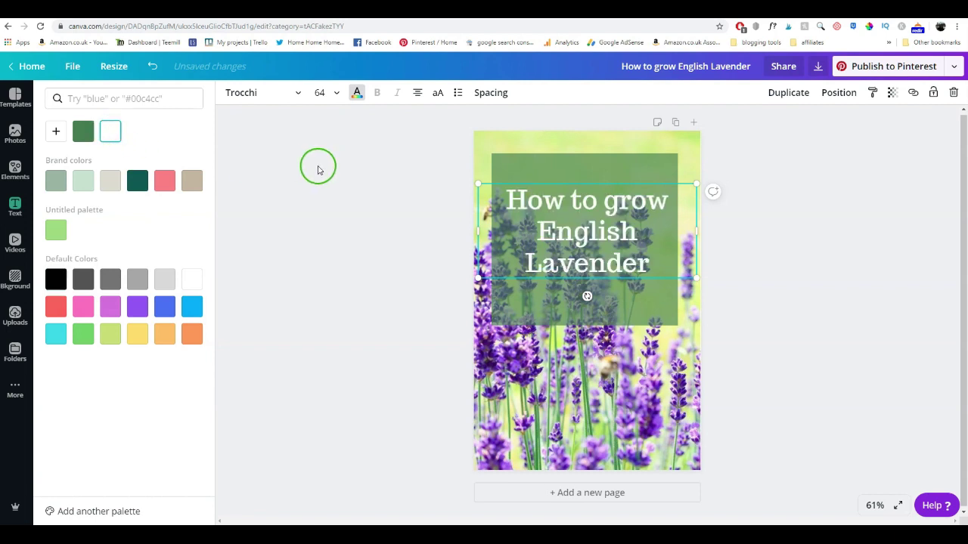
click(392, 221)
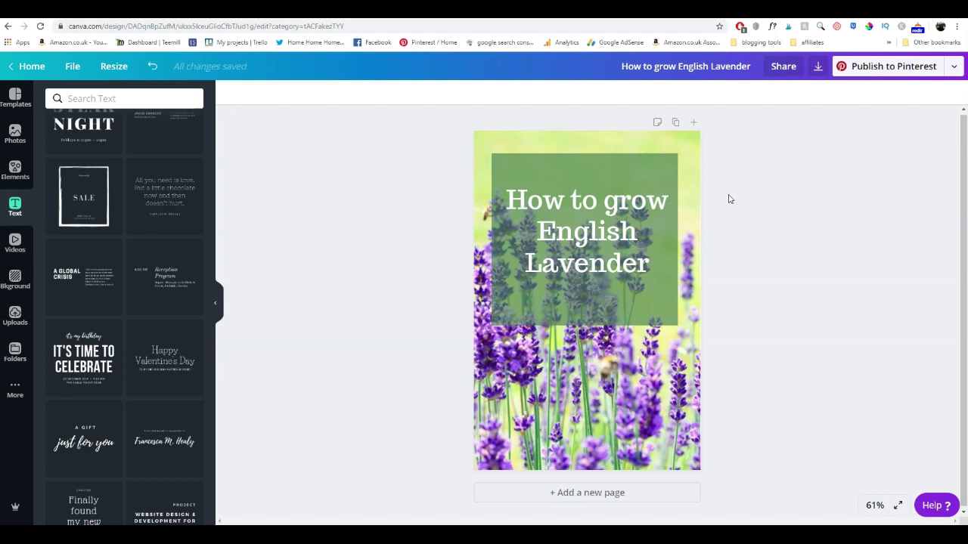
click(743, 232)
click(704, 289)
click(717, 226)
click(734, 214)
click(751, 218)
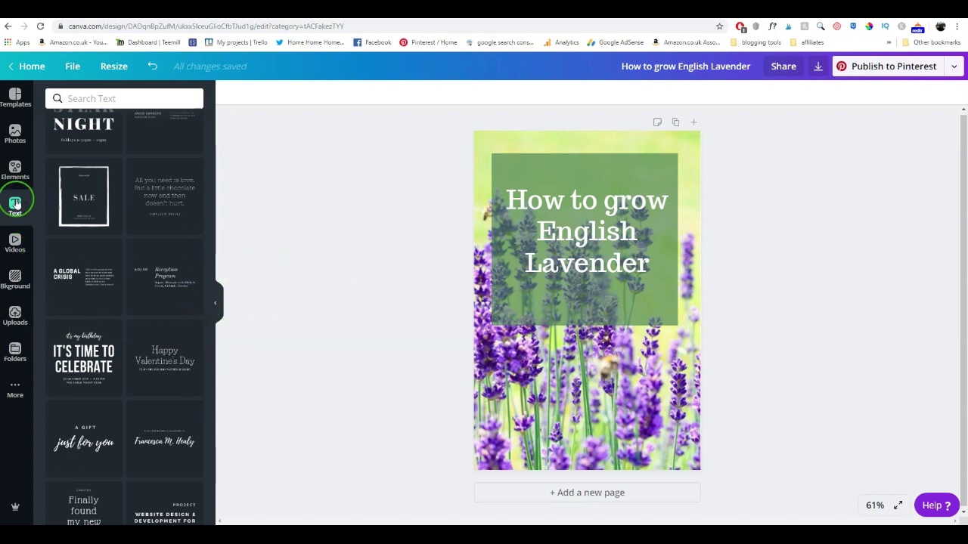
Step: Add a subheading near the bottom of the page and set its font size to 48
scroll(69, 181, up, 3)
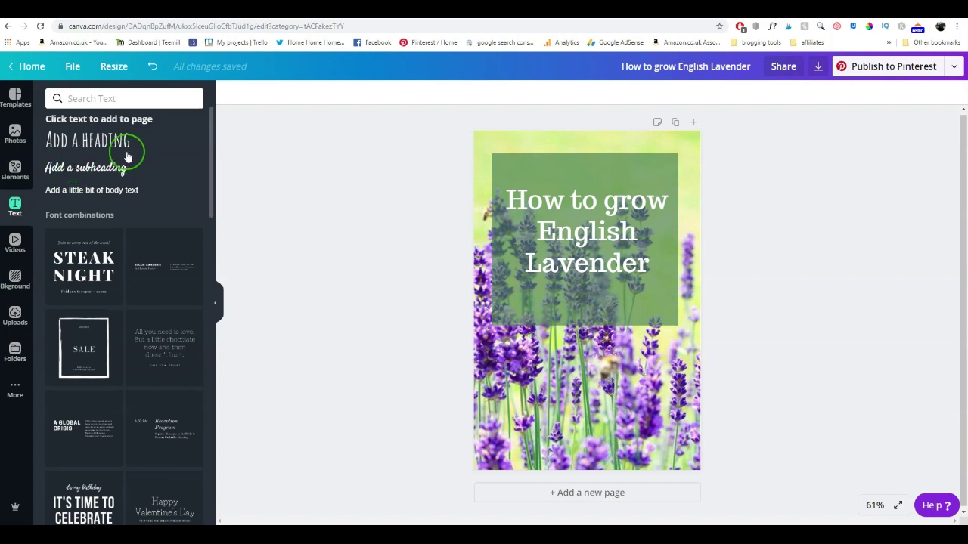
click(92, 169)
drag(583, 302, 583, 450)
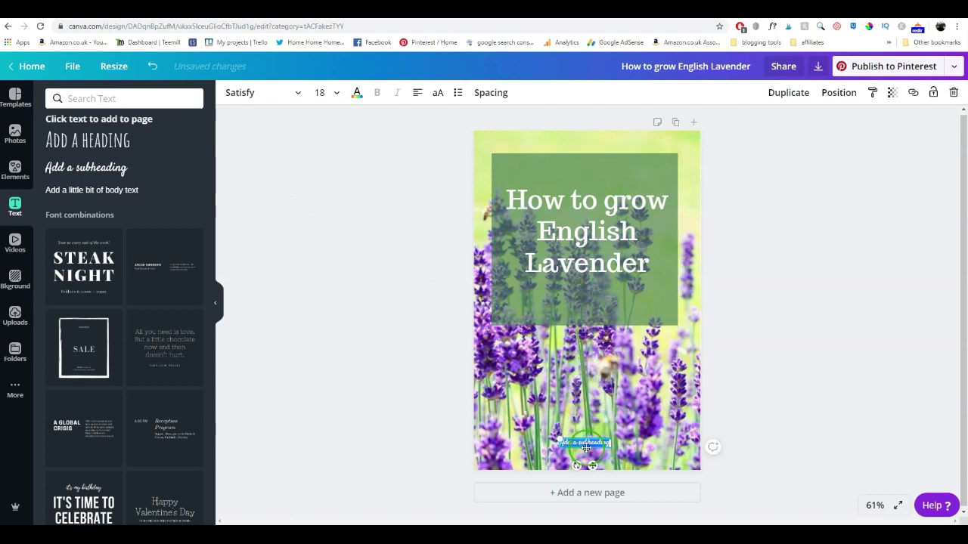
click(333, 94)
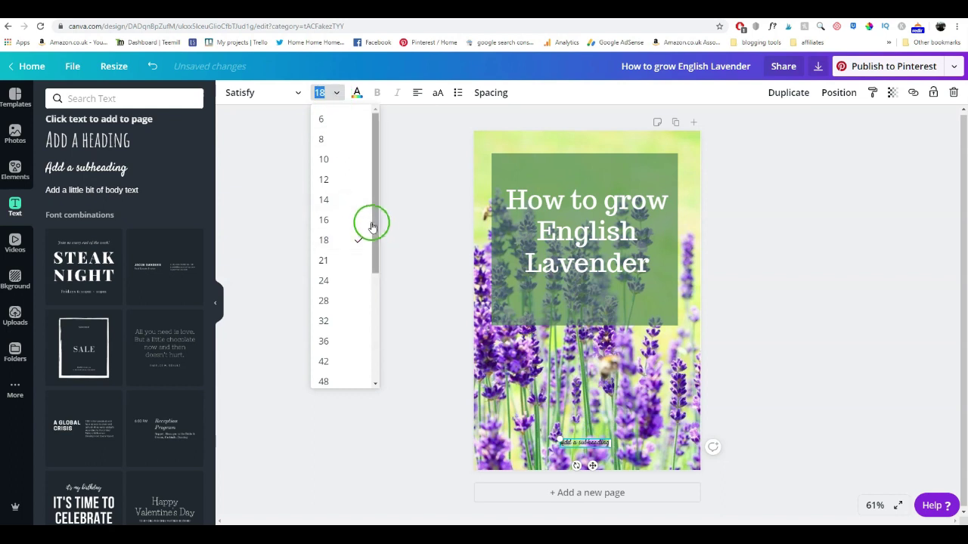
drag(372, 239, 376, 293)
click(326, 294)
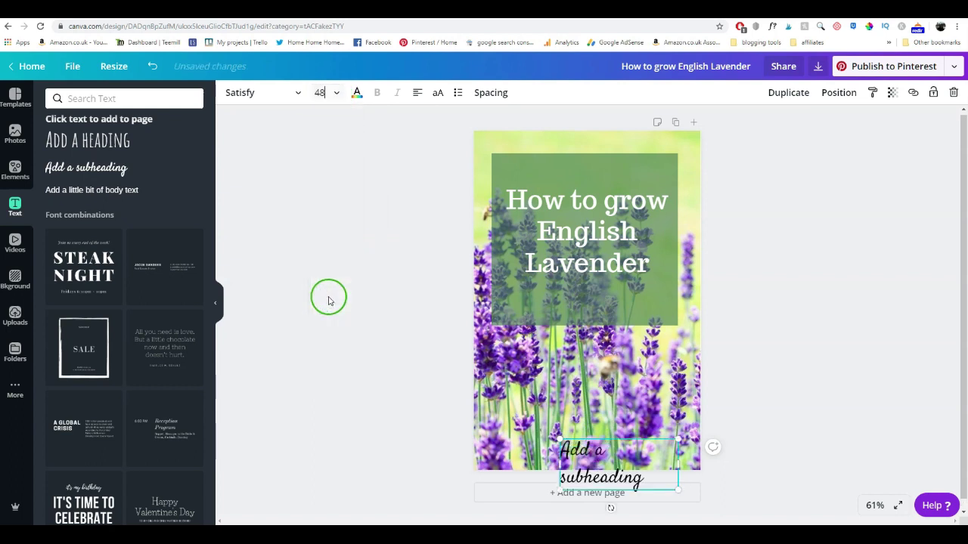
Step: Replace the subheading's text with "Sweetlifeandlemons.com", widening and moving its box so the address fits on one line above the page's lower edge
drag(549, 478, 519, 472)
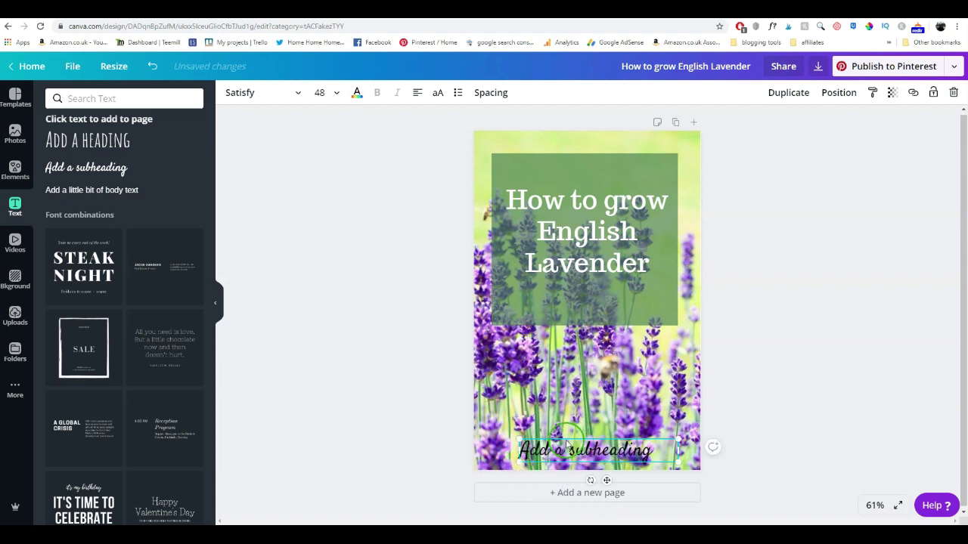
drag(565, 437, 556, 430)
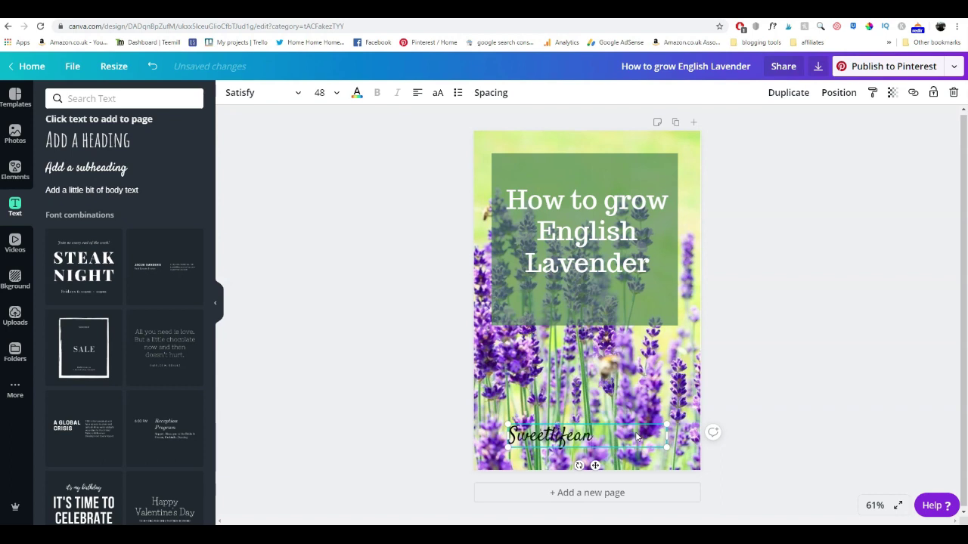
text(om)
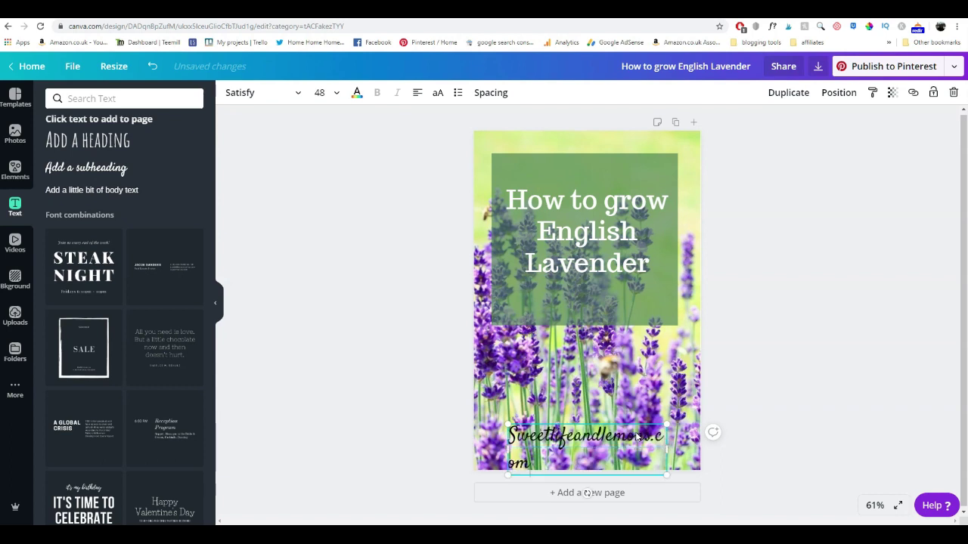
drag(666, 450, 691, 451)
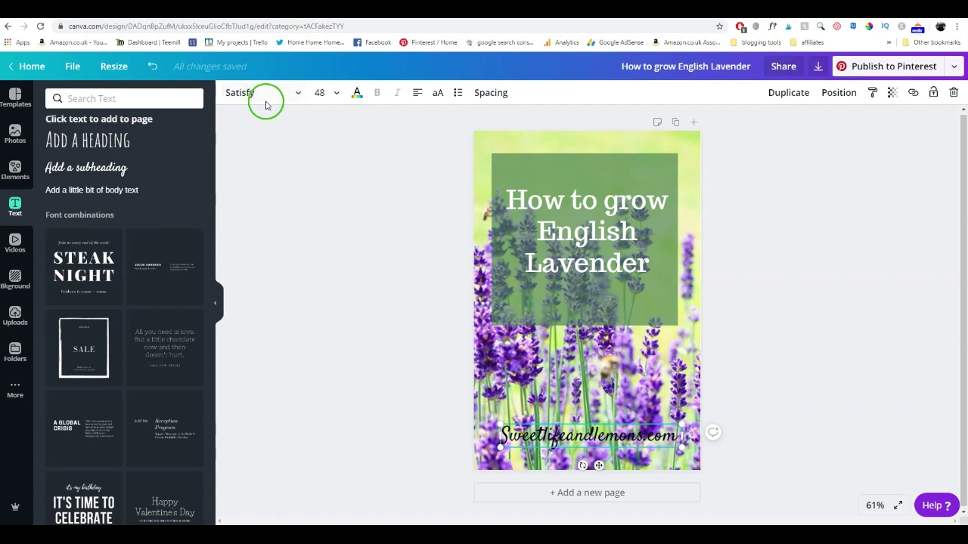
Step: Switch to the English lavender blog post to view the site's title lettering, and return to the Canva design
click(567, 9)
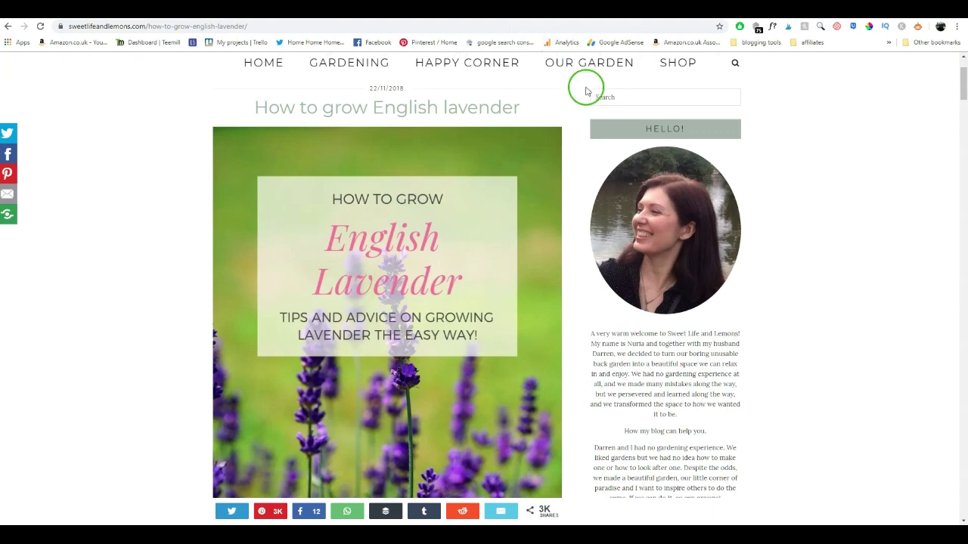
scroll(586, 91, up, 2)
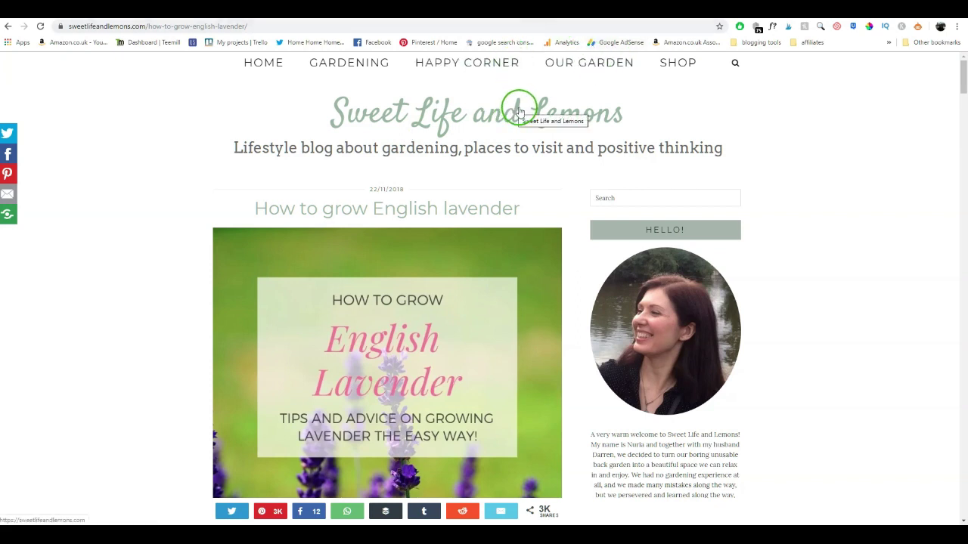
click(680, 20)
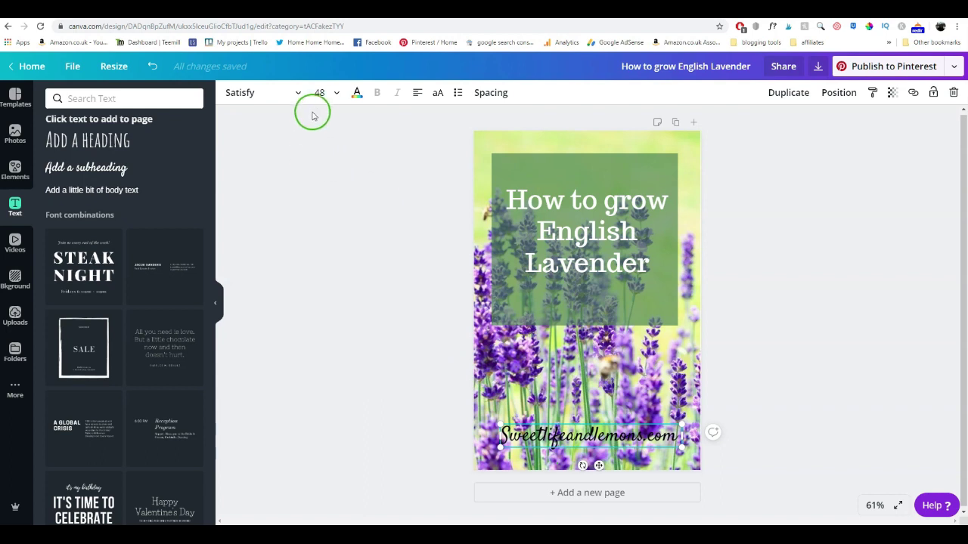
Step: Try white on the website address line, and set it back to black
click(357, 92)
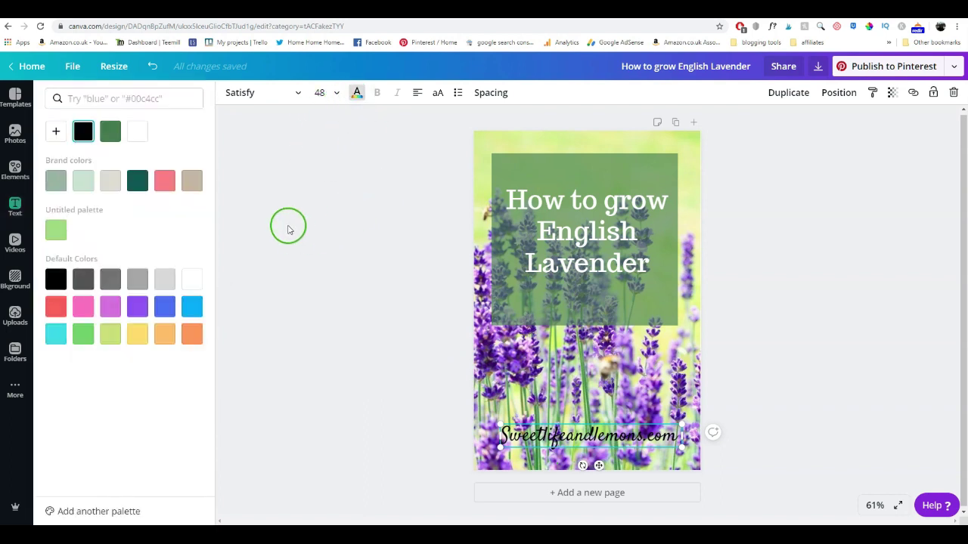
click(138, 133)
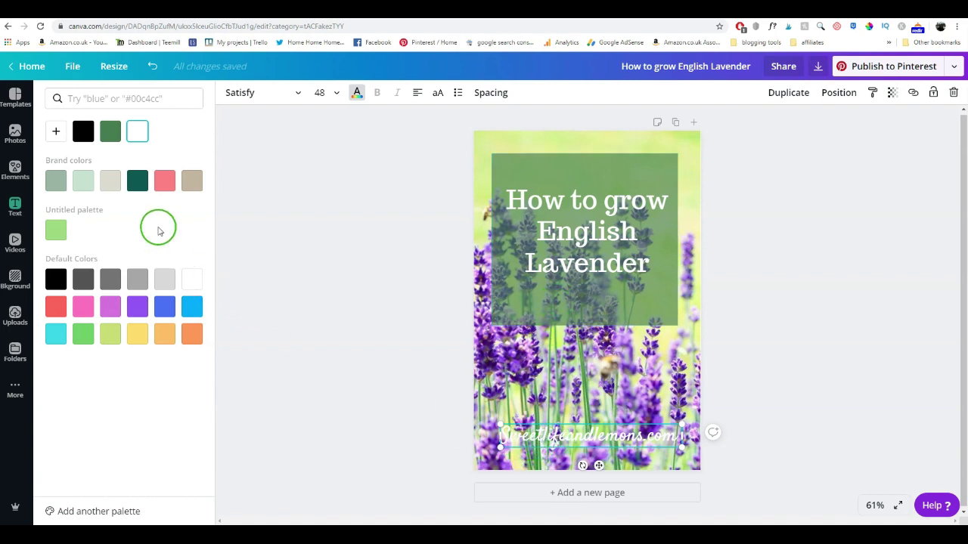
click(83, 135)
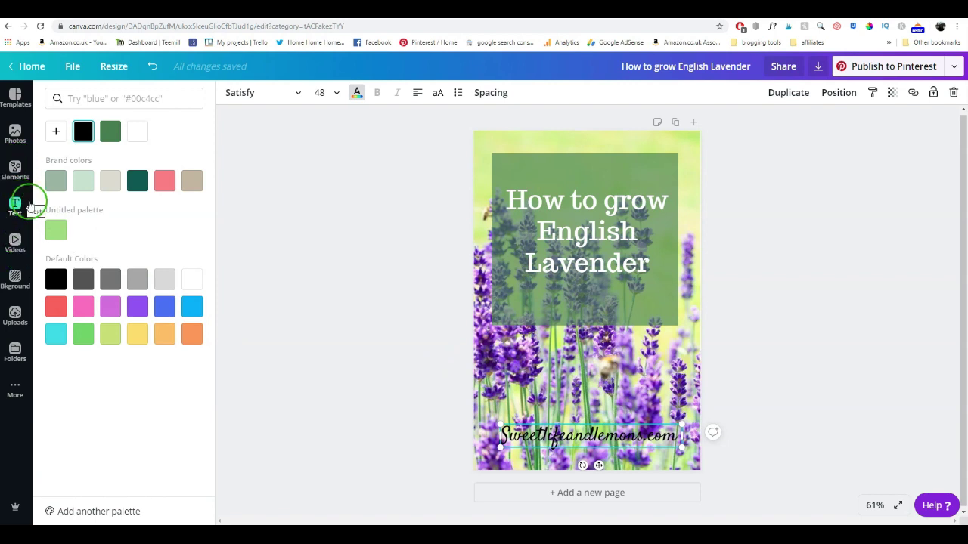
Step: Add a single-cell grid to the page and shrink it to a full-width band along the page's lower edge, behind no heading text
click(15, 168)
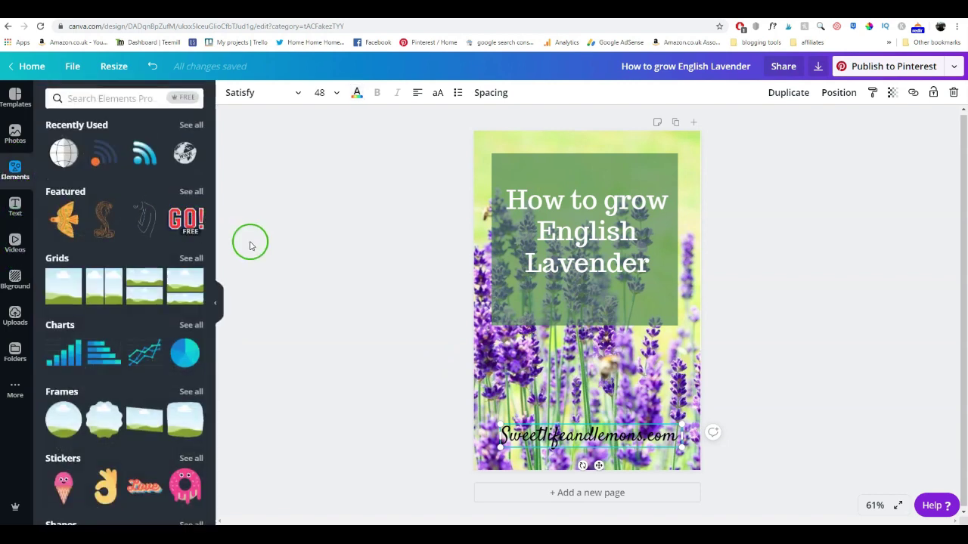
click(64, 289)
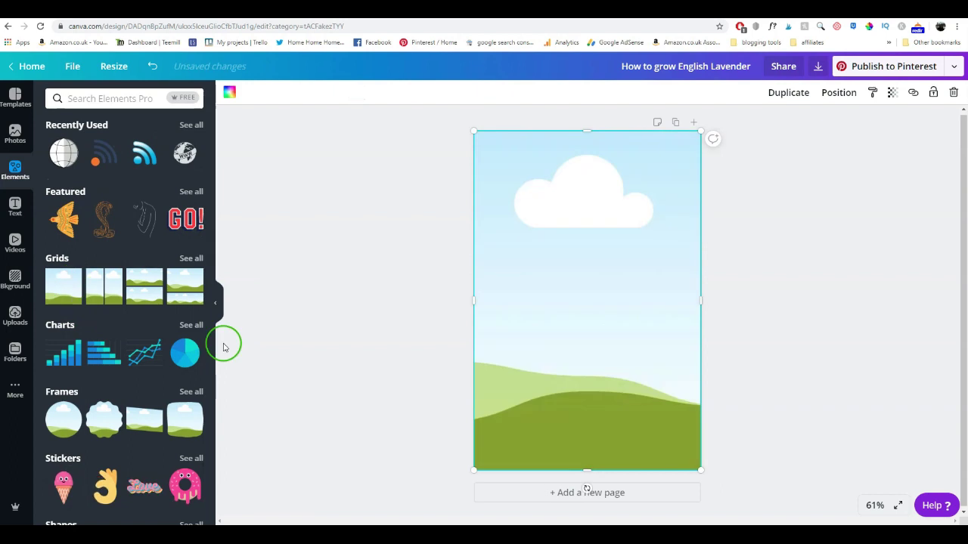
drag(588, 130, 590, 407)
Step: Colour the lower band with the design's existing green and set its transparency to 82
click(230, 91)
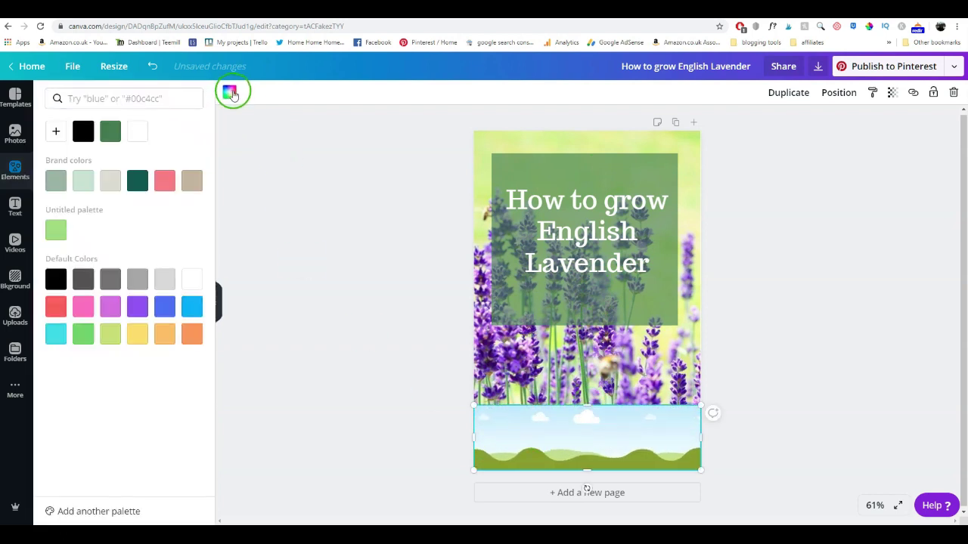
click(109, 131)
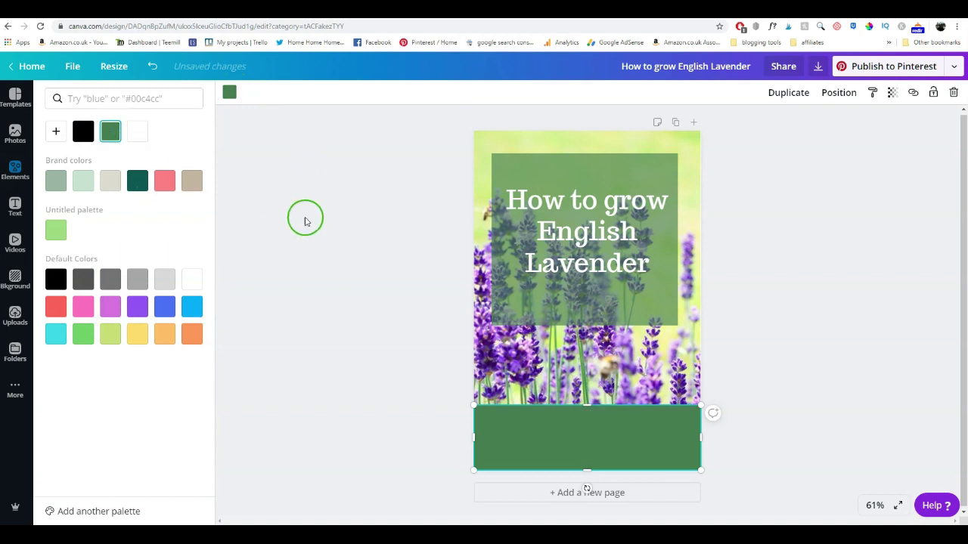
click(892, 93)
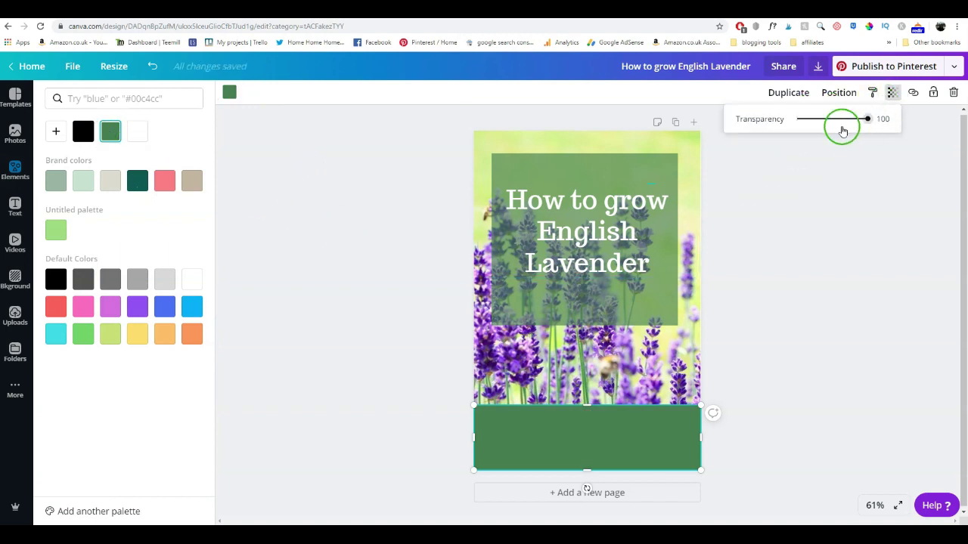
drag(868, 121, 856, 123)
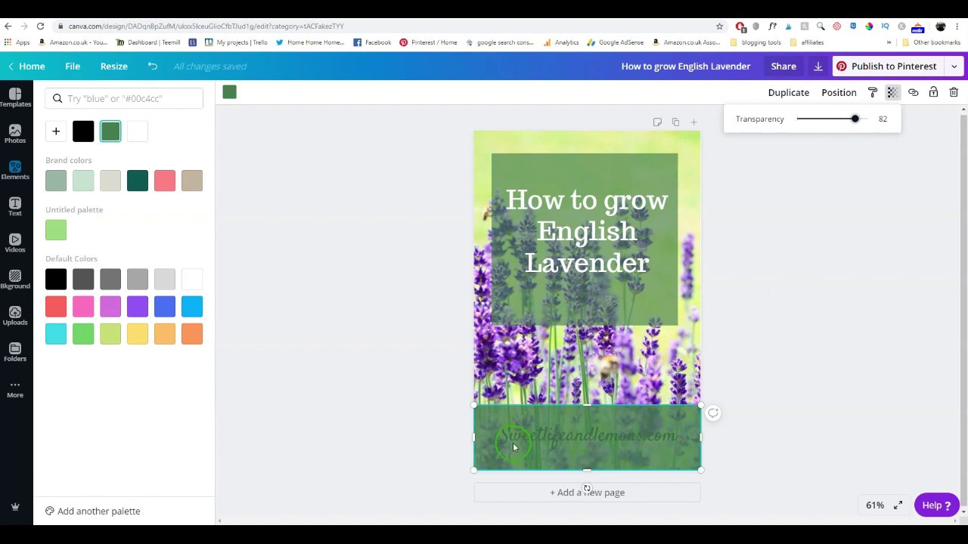
Step: Send the green band backward so it sits behind the website address
click(578, 467)
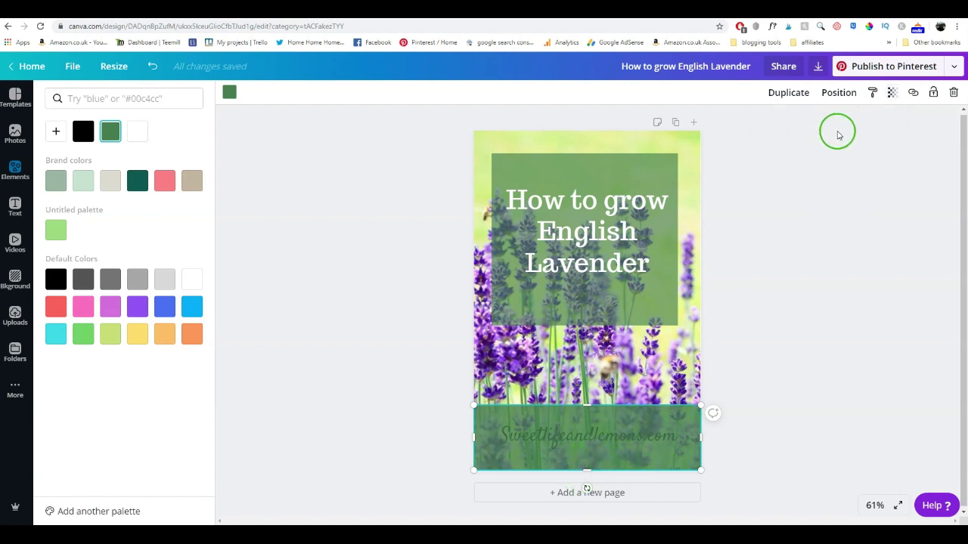
click(839, 94)
click(795, 124)
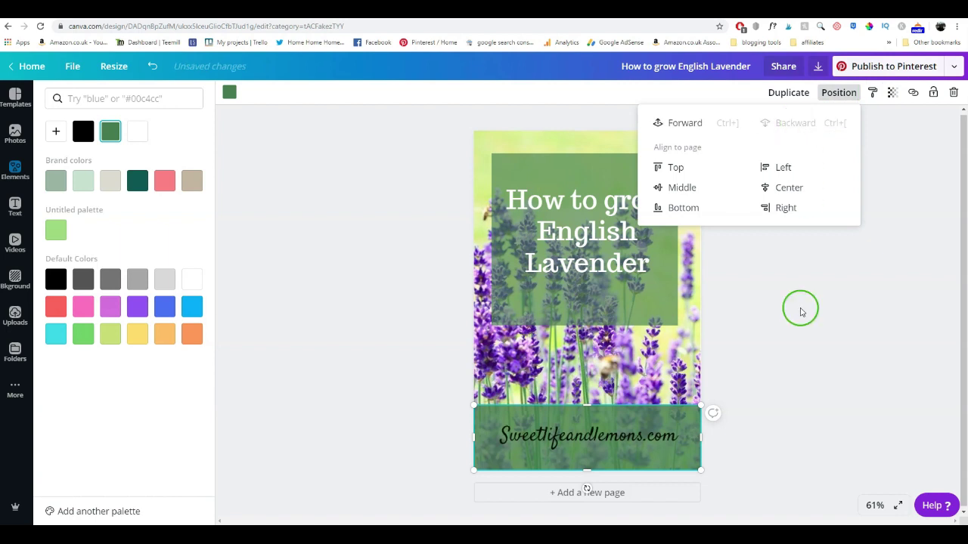
click(733, 468)
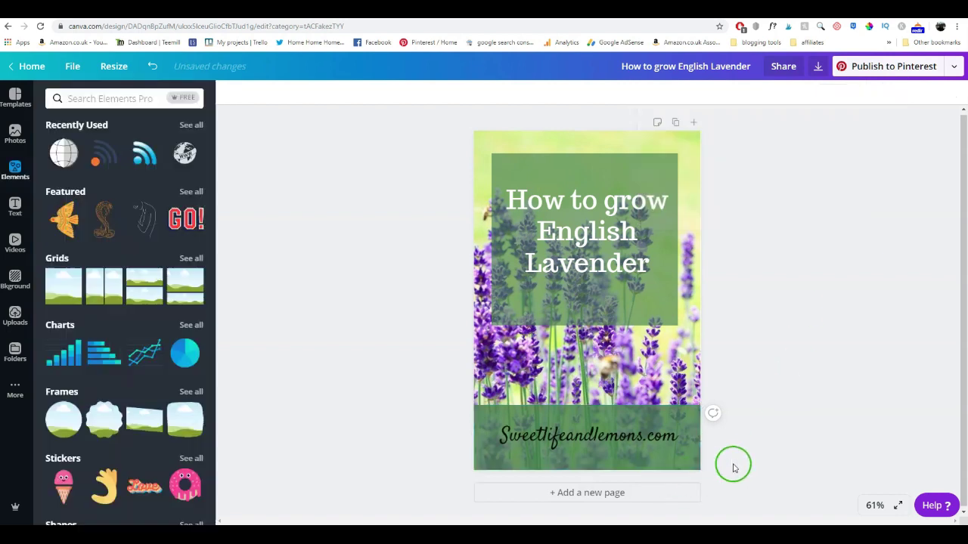
Step: Change the website address text on the green band to white and deselect it
click(624, 436)
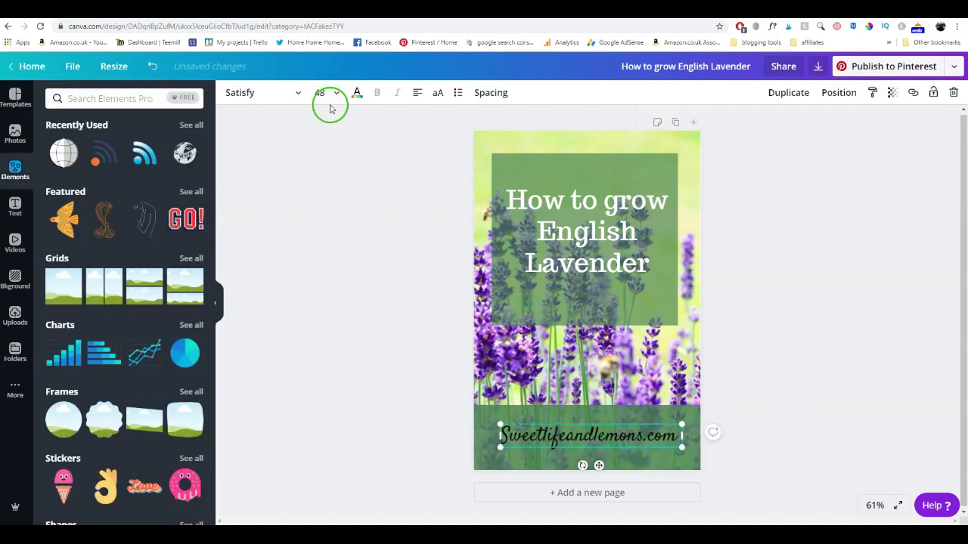
click(356, 93)
click(140, 131)
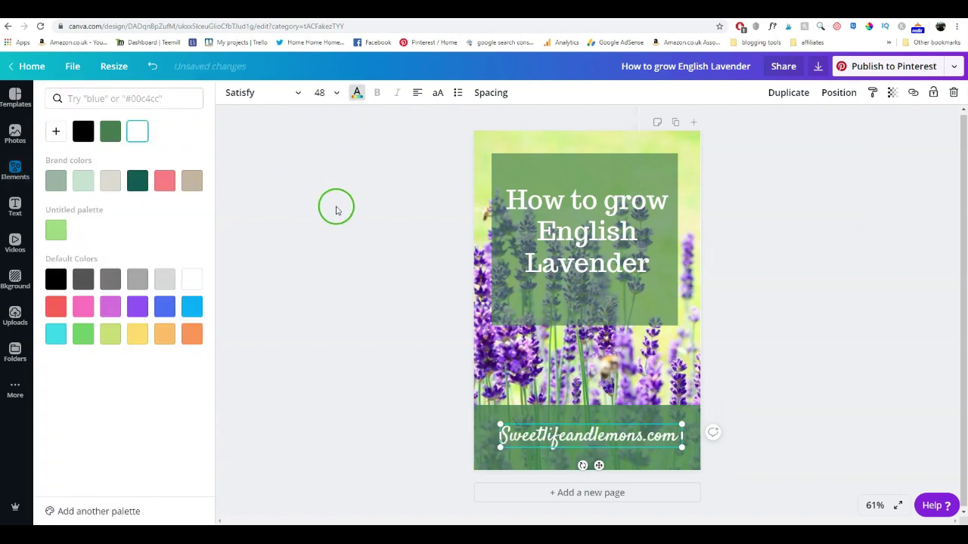
click(383, 466)
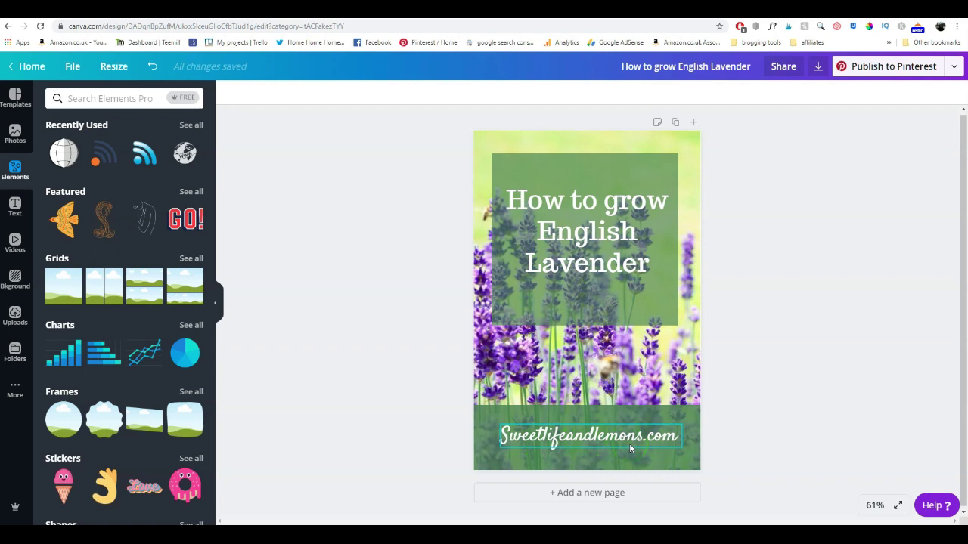
click(906, 268)
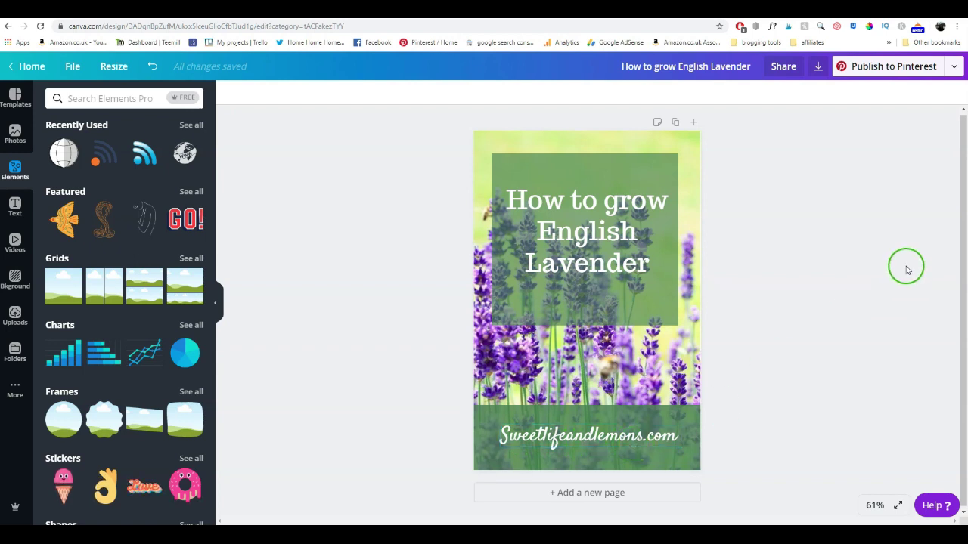